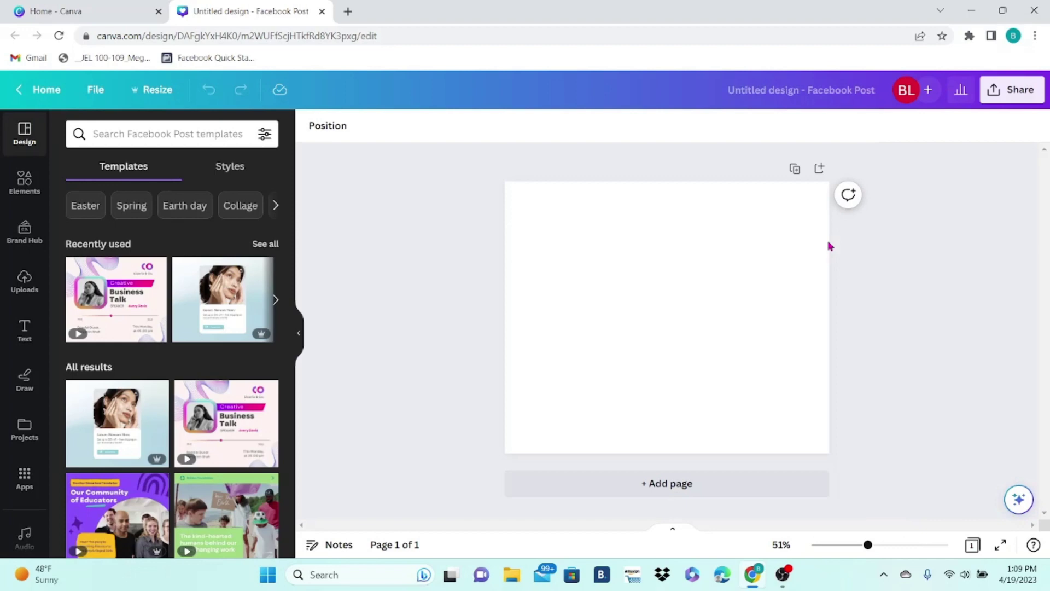
- Select the blank page and switch its background colour to a gradient fill
left_click(703, 295)
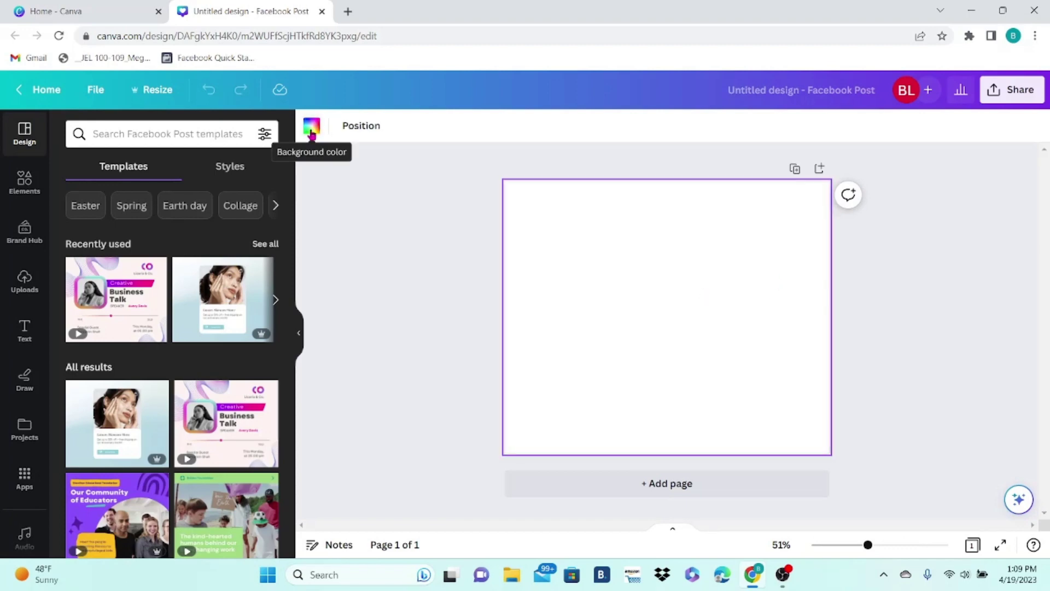
left_click(312, 130)
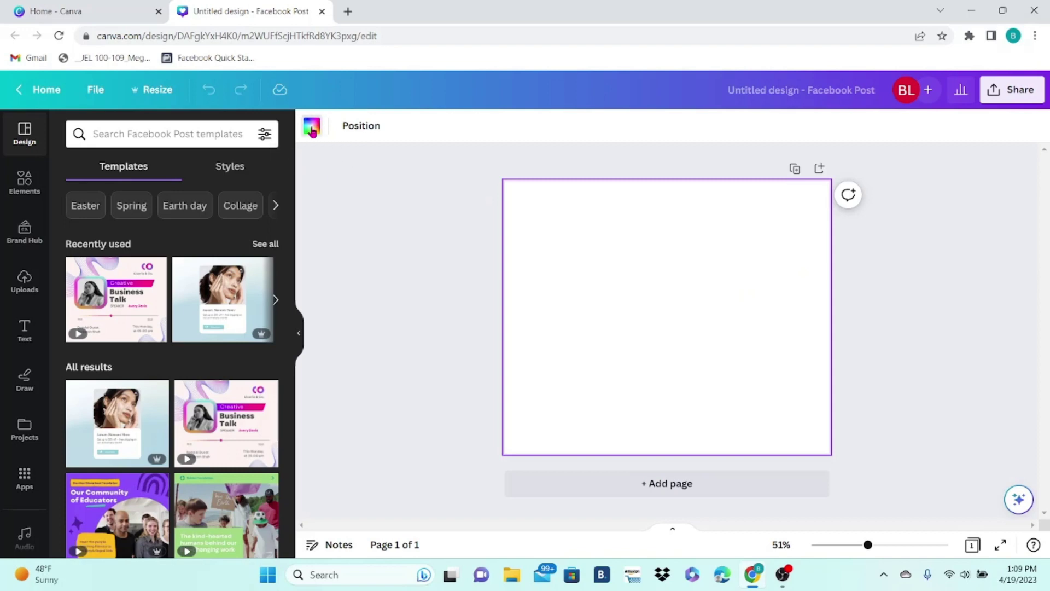
left_click(80, 209)
left_click(221, 247)
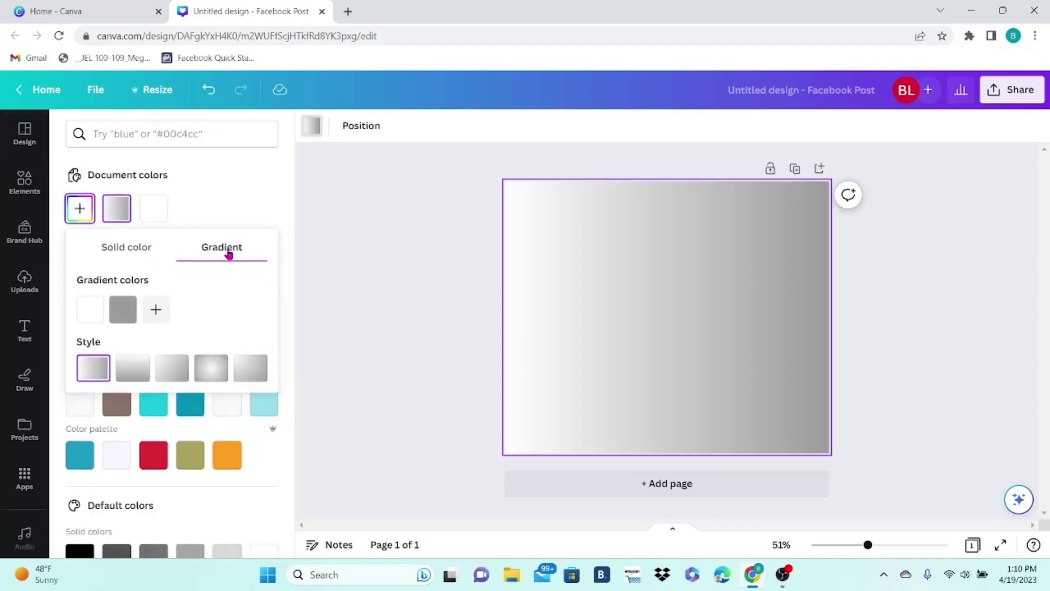
- Set the gradient's first colour to light blue and its second to deep blue #2515DB
left_click(88, 315)
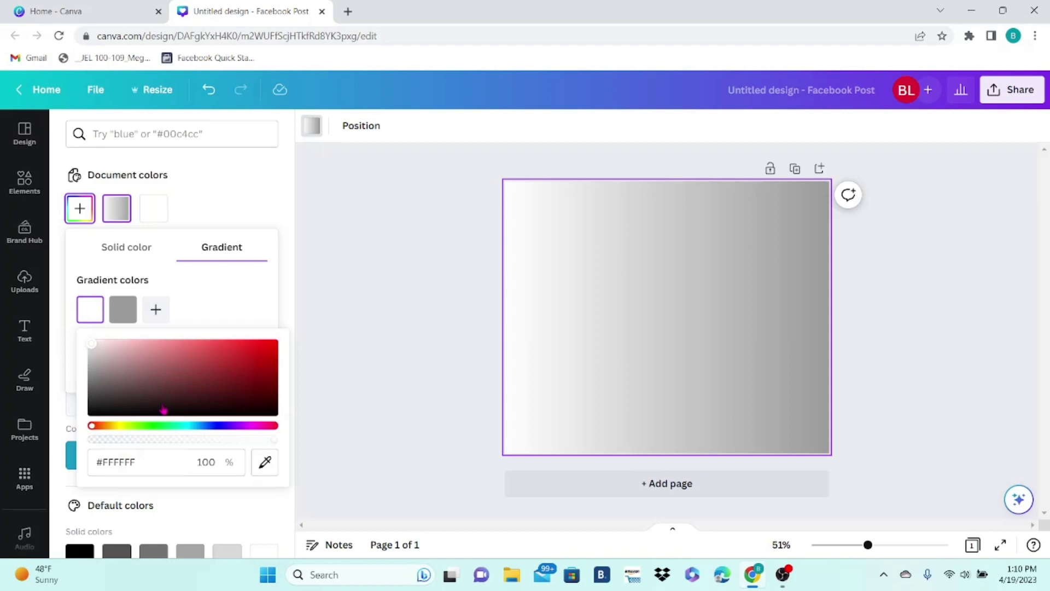
left_click(195, 426)
left_click(146, 347)
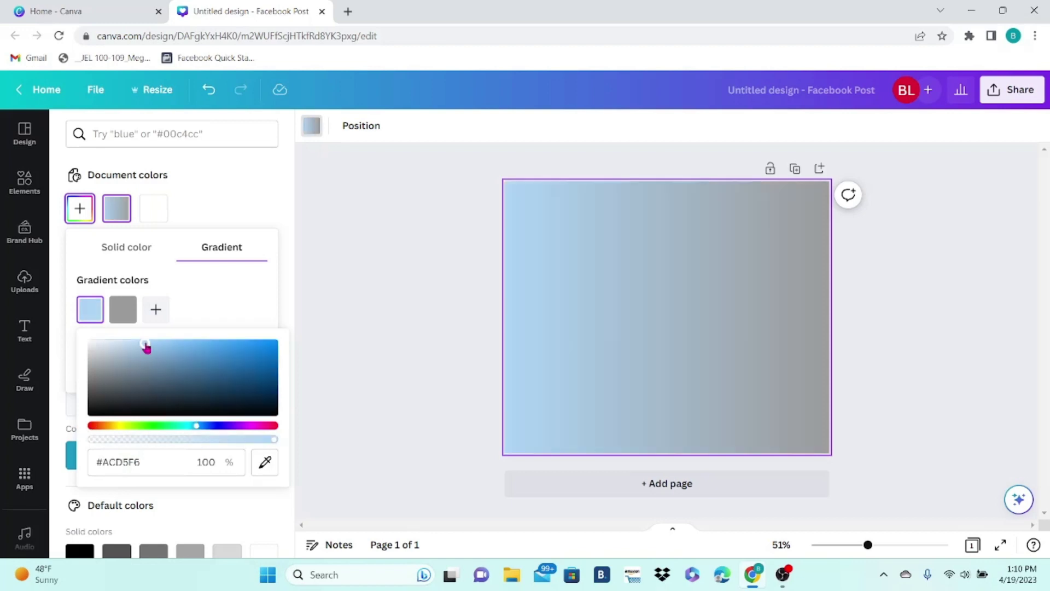
left_click(123, 310)
left_click(250, 428)
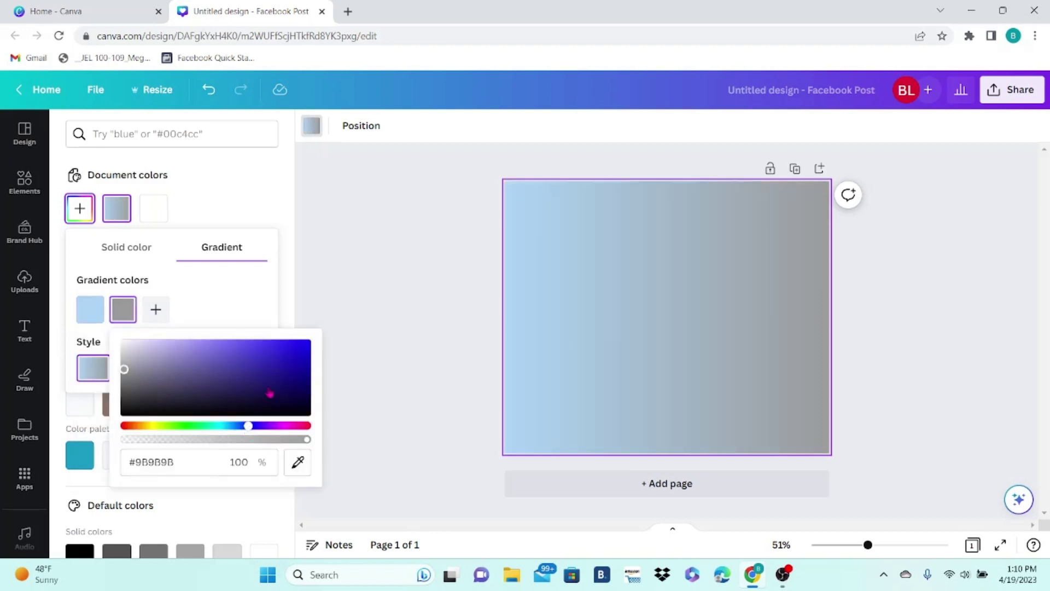
left_click(292, 351)
- Add a third gradient colour, green #15DB17, and move it to the start of the gradient
left_click(156, 309)
left_click(156, 309)
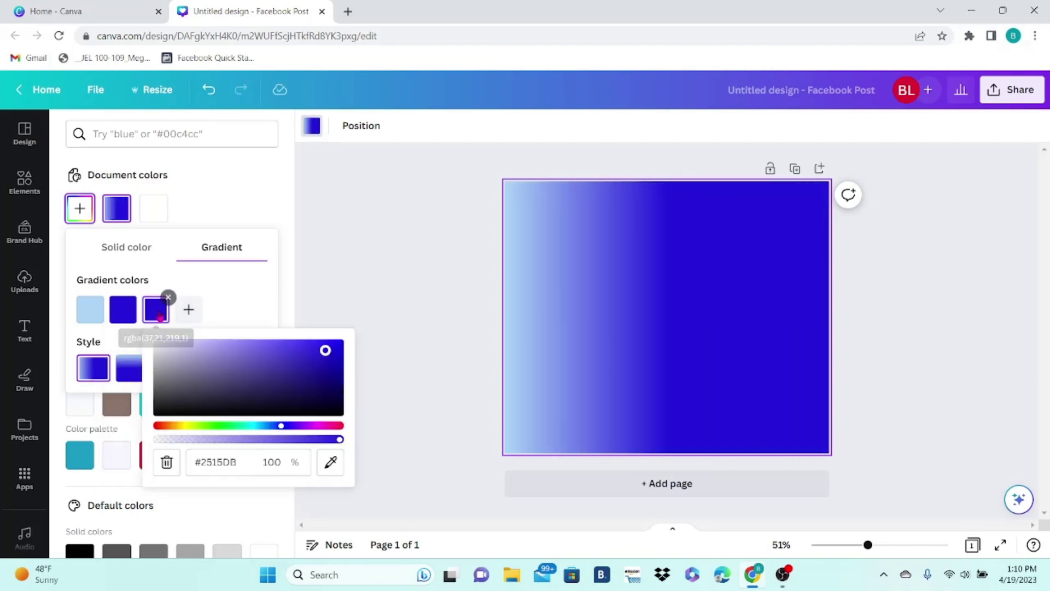
left_click(218, 426)
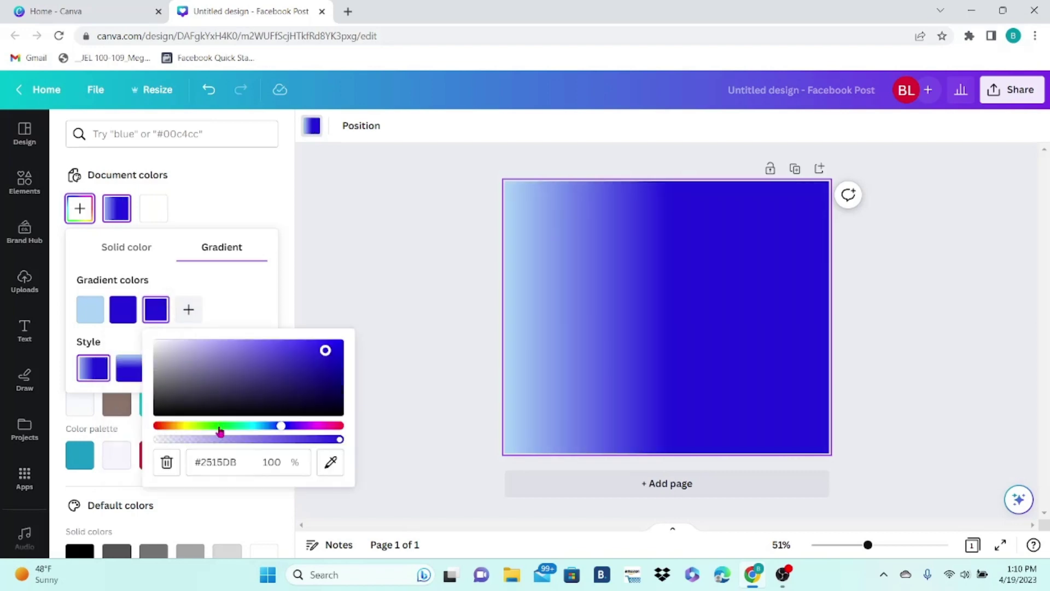
left_click(257, 312)
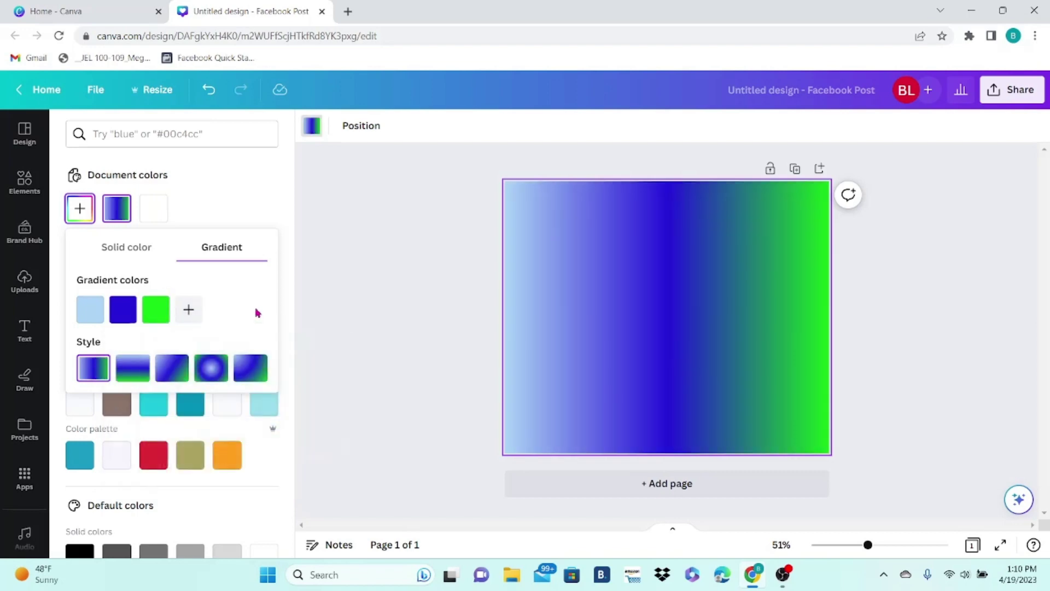
left_click_drag(156, 320, 87, 320)
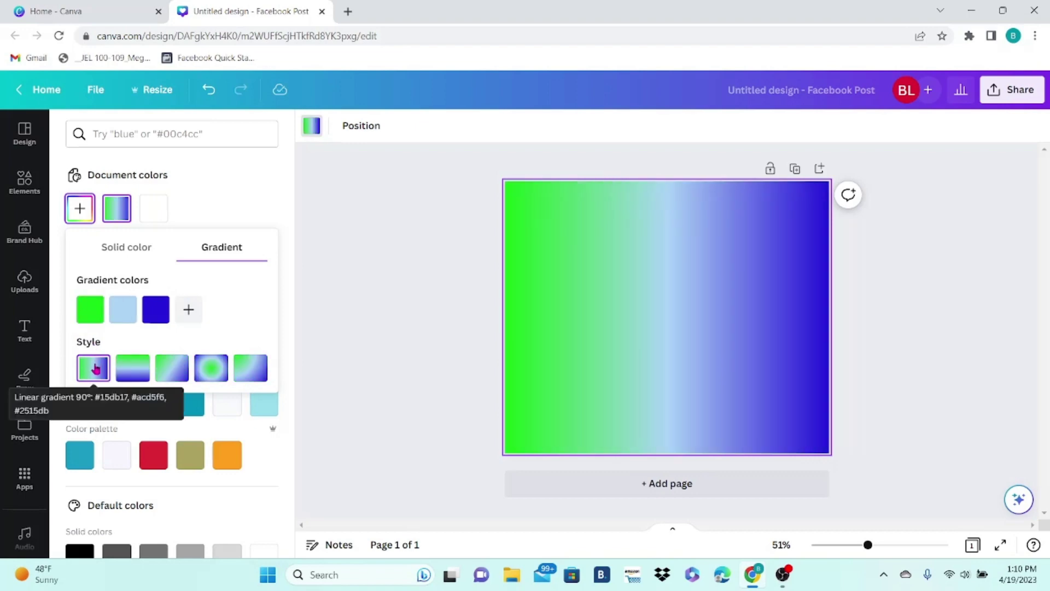
- Try the top-to-bottom, diagonal and radial styles, then settle on the centred radial gradient
left_click(137, 376)
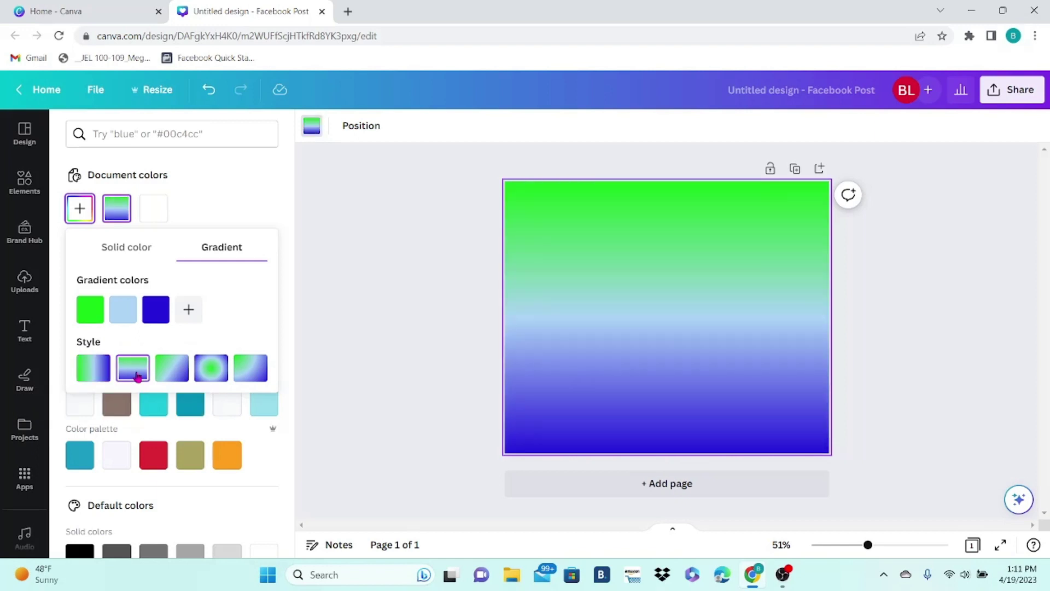
left_click(174, 373)
left_click(212, 370)
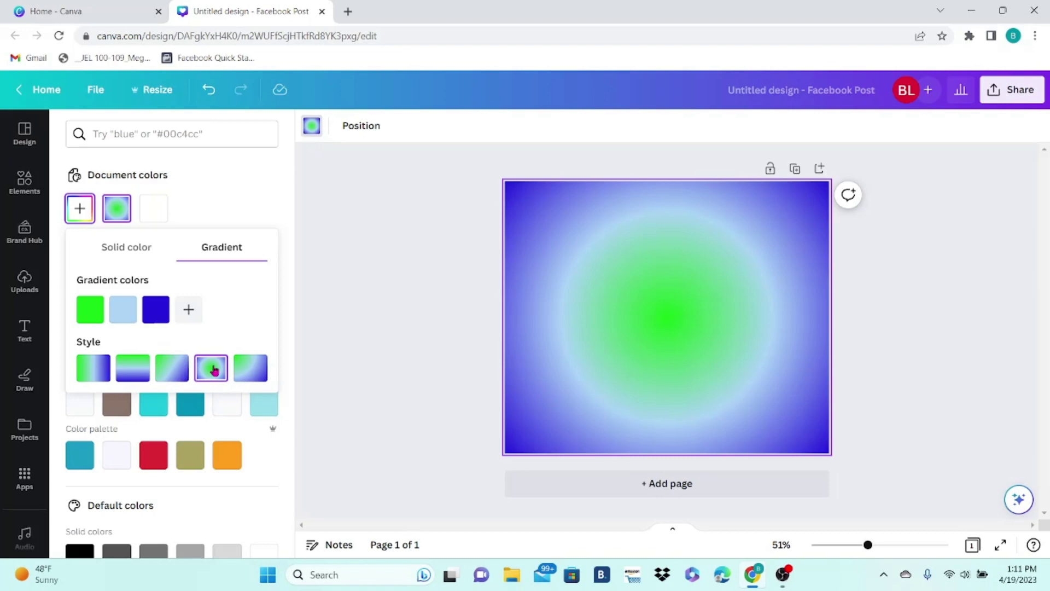
left_click(248, 371)
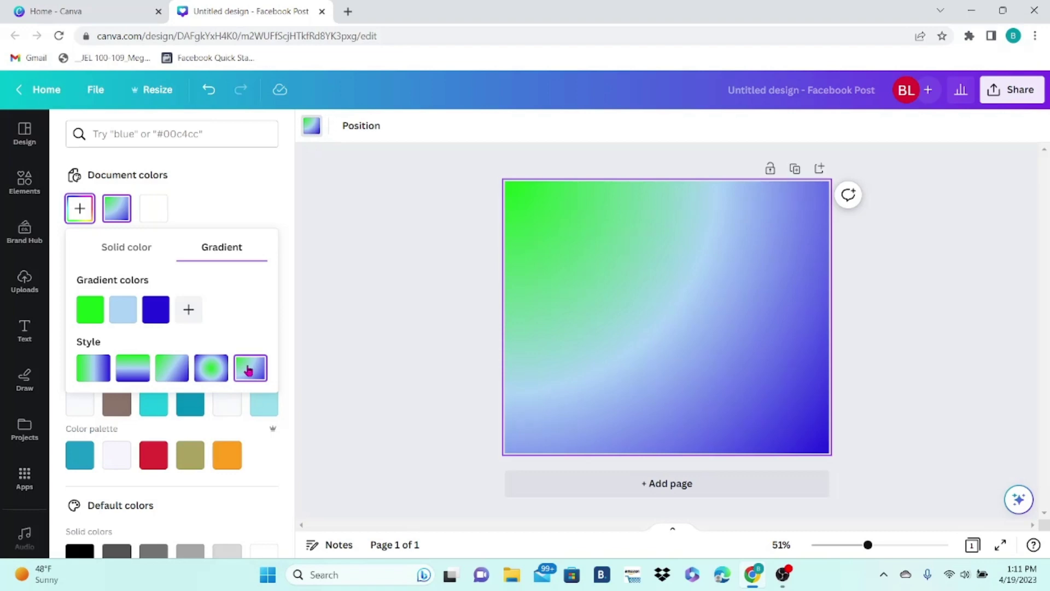
left_click(211, 367)
- Open the Share download options for the gradient design
left_click(1000, 96)
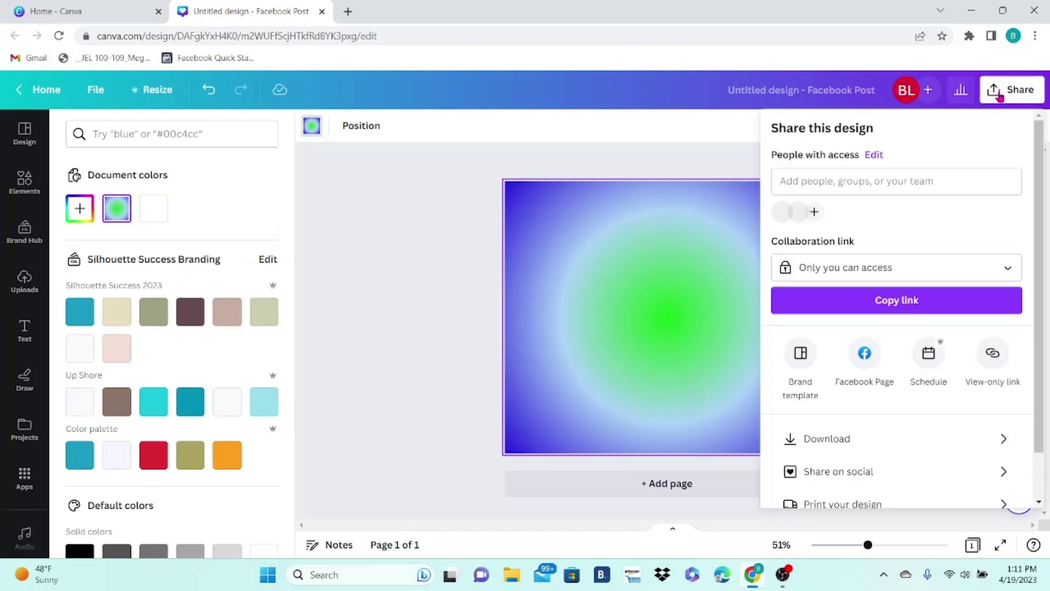
left_click(863, 440)
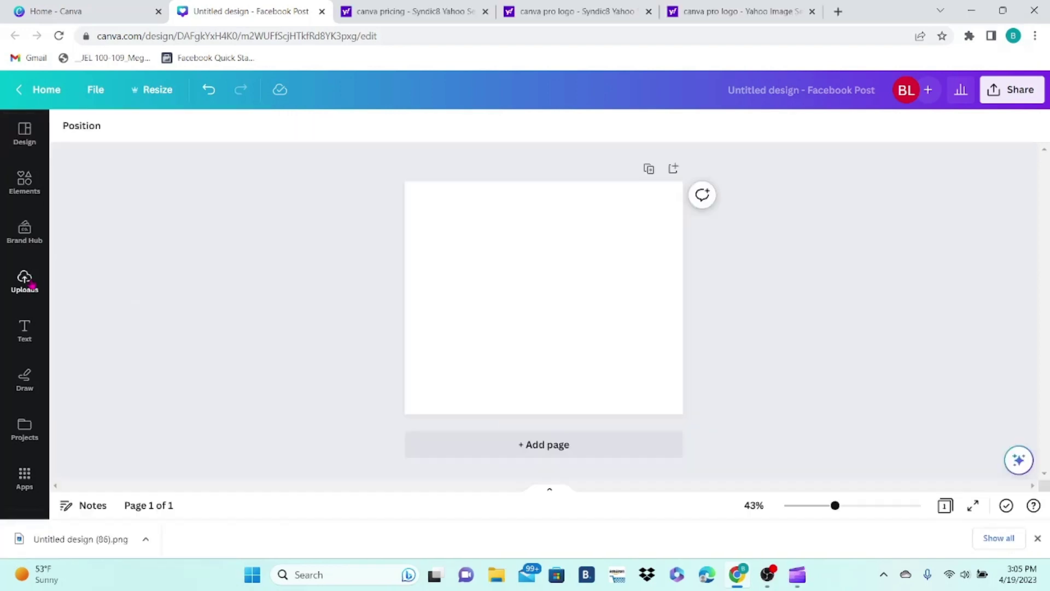
- Upload the Untitled design (86) image from the computer
left_click(27, 282)
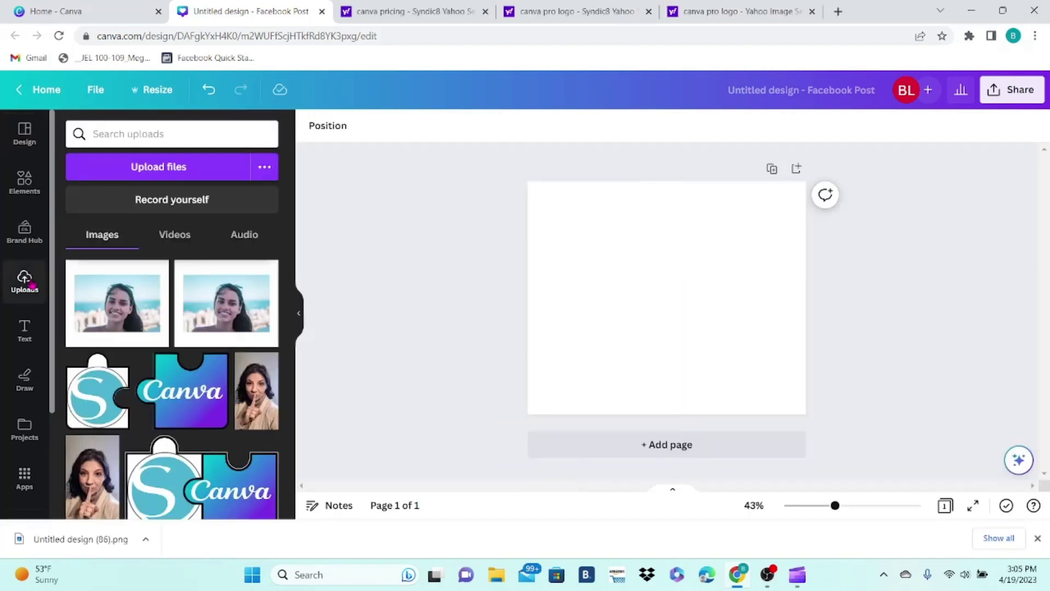
left_click(117, 175)
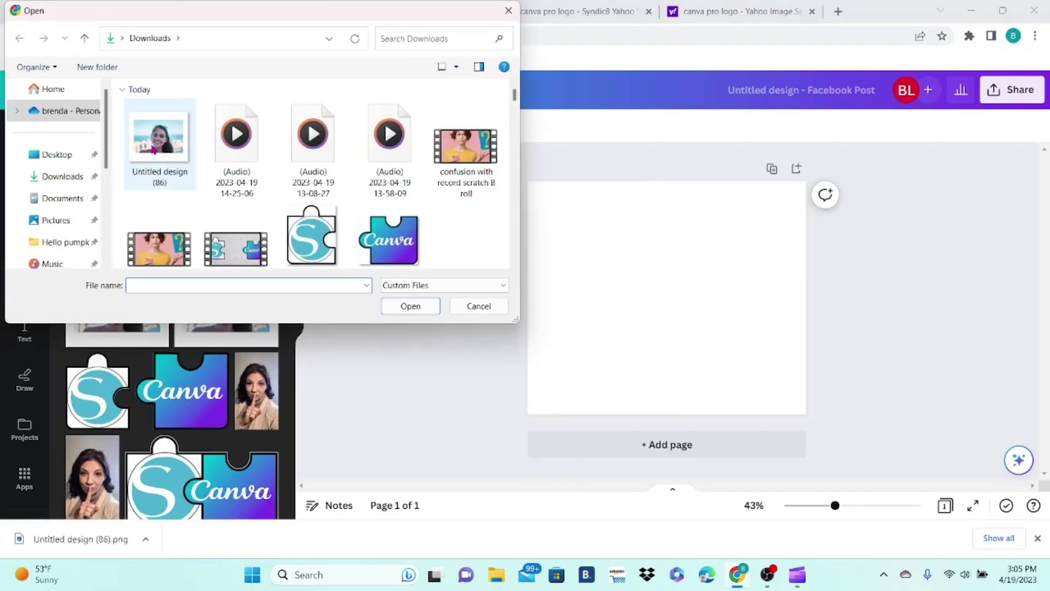
left_click(189, 160)
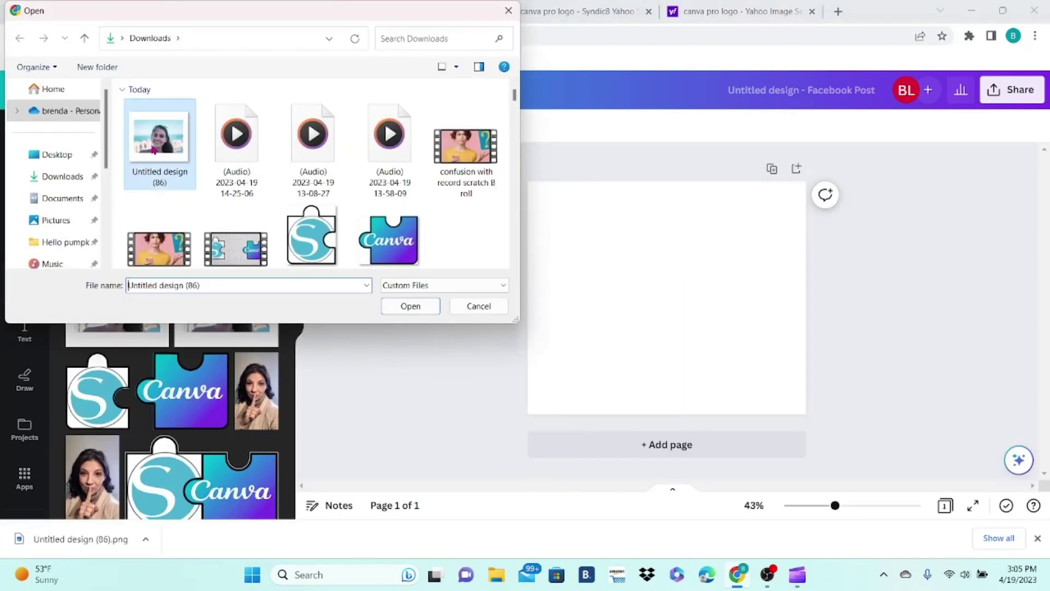
left_click(400, 308)
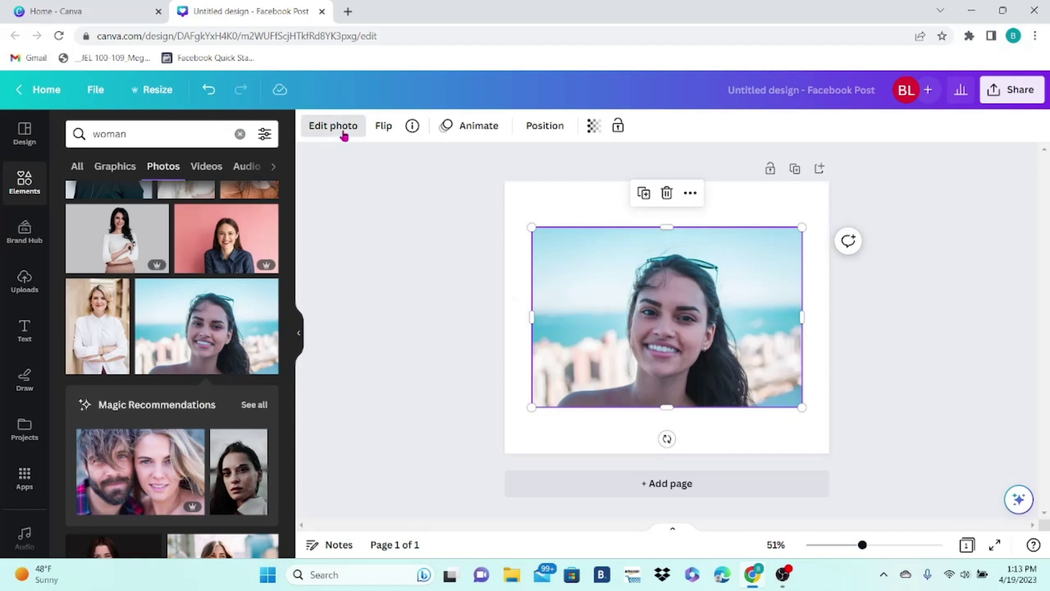
- Remove the photo's beach background with BG Remover and enlarge the photo on the page
left_click(344, 136)
left_click(101, 235)
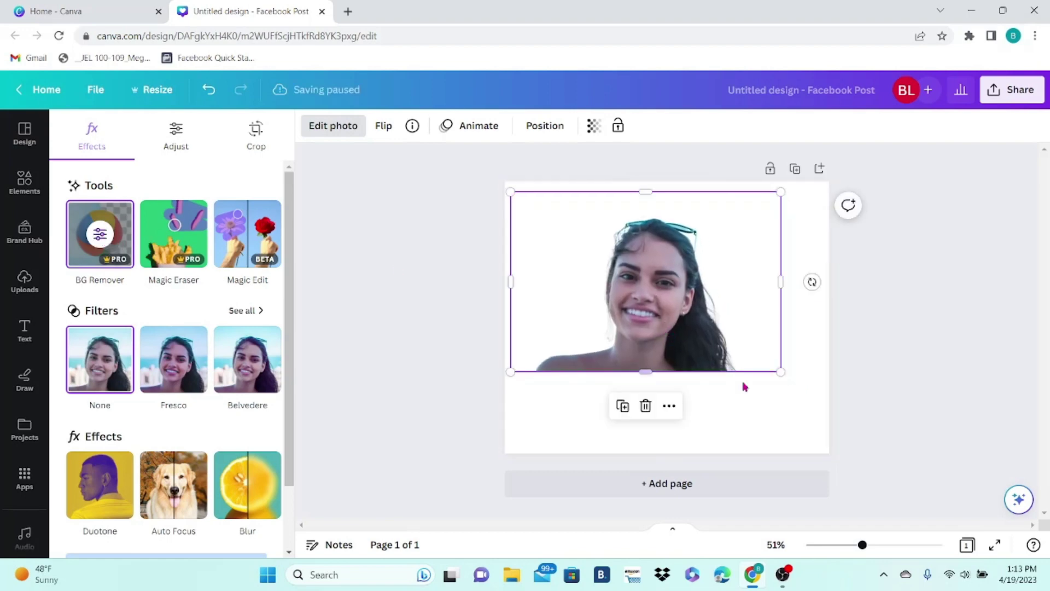
left_click_drag(780, 372, 835, 409)
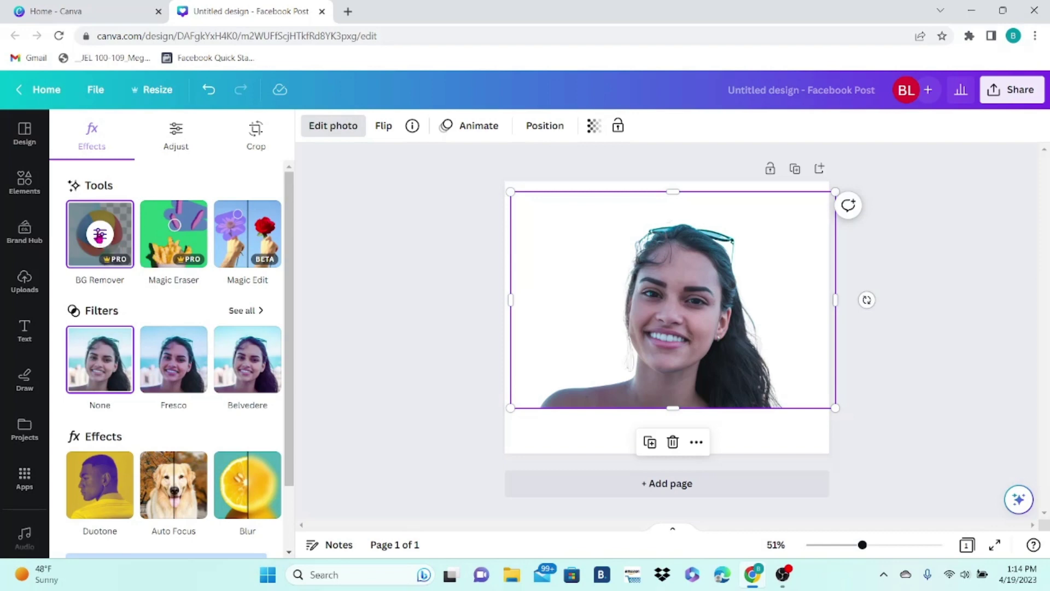
left_click(99, 234)
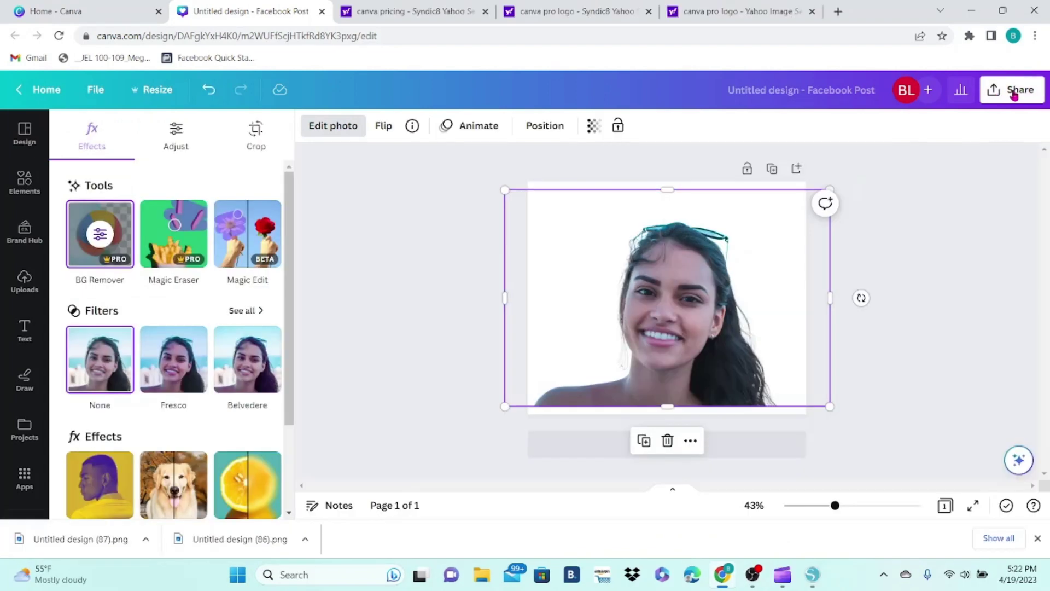
- Download the design as a PNG with a transparent background
left_click(1014, 93)
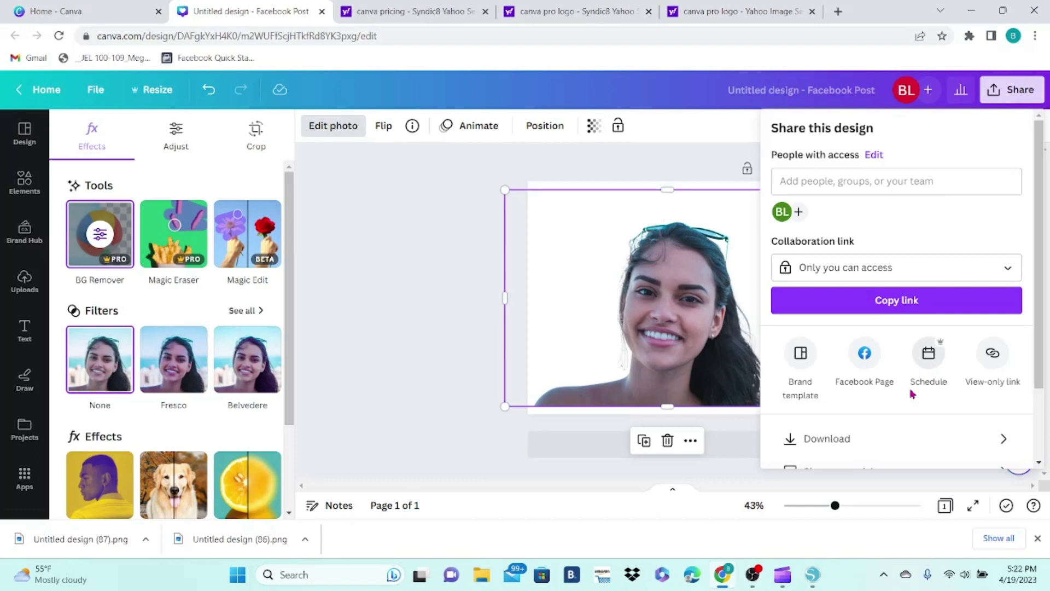
left_click(837, 438)
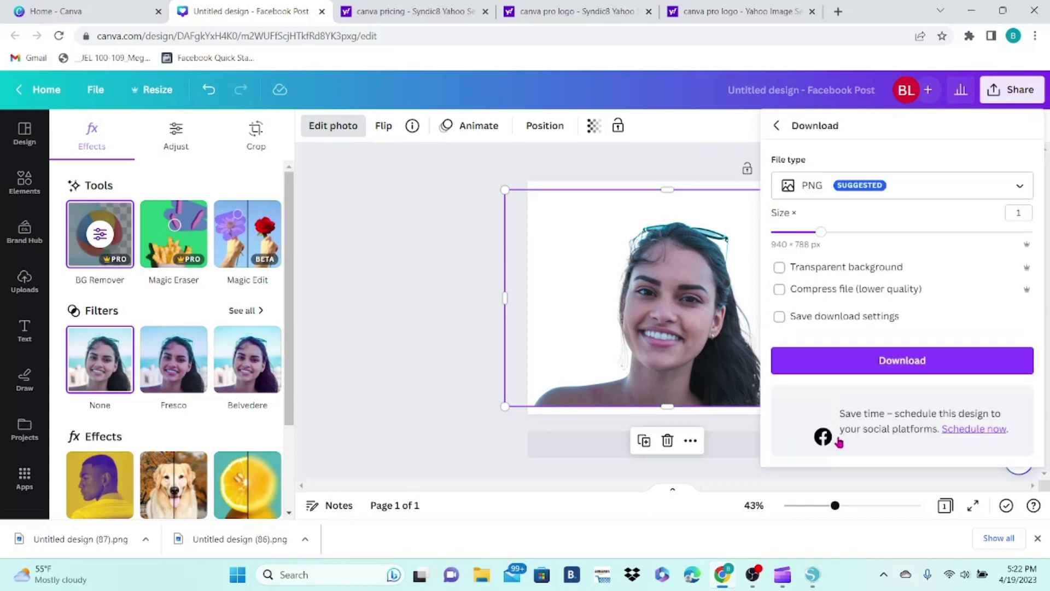
left_click(781, 268)
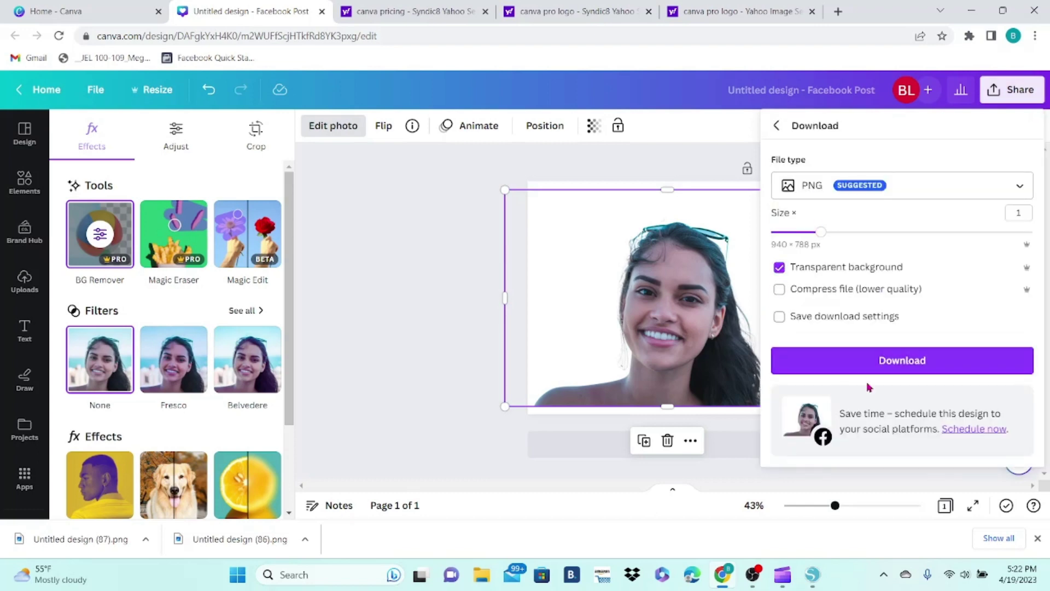
left_click(869, 368)
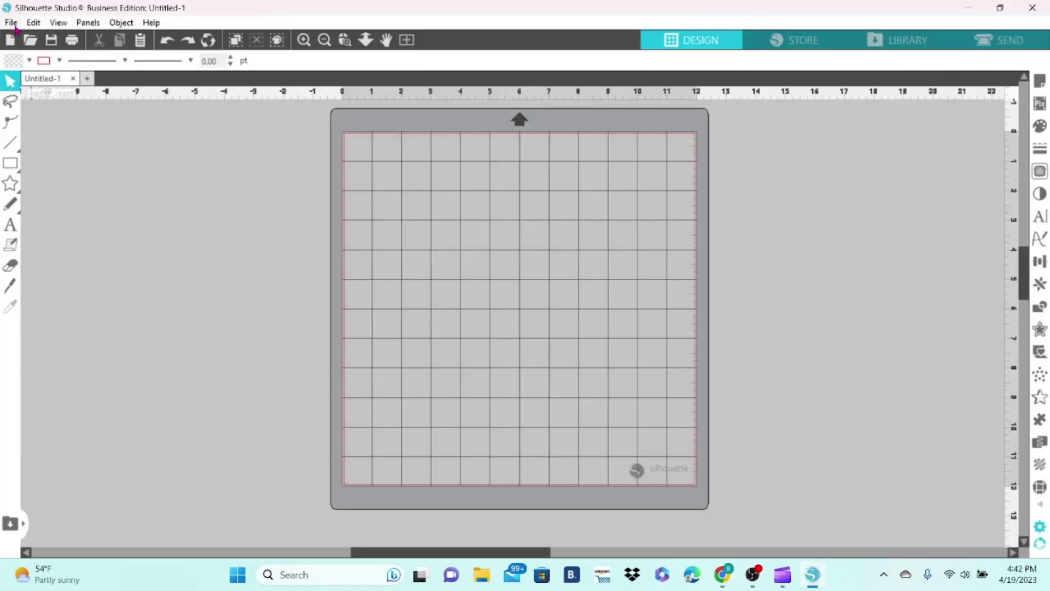
- Merge the Untitled design (87) photo onto the cutting mat
left_click(11, 22)
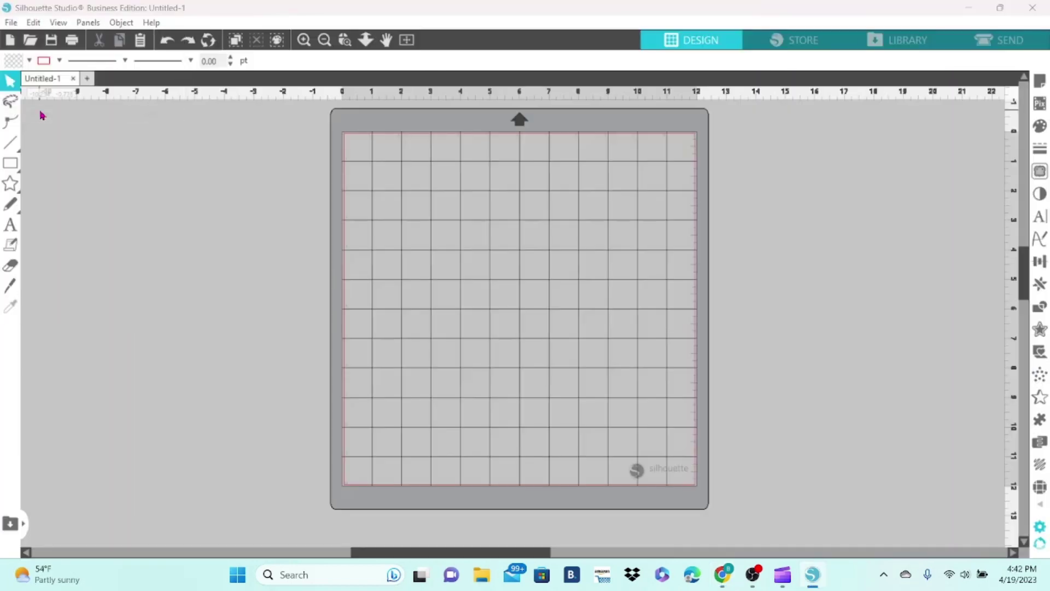
key("ctrl+m")
left_click(162, 183)
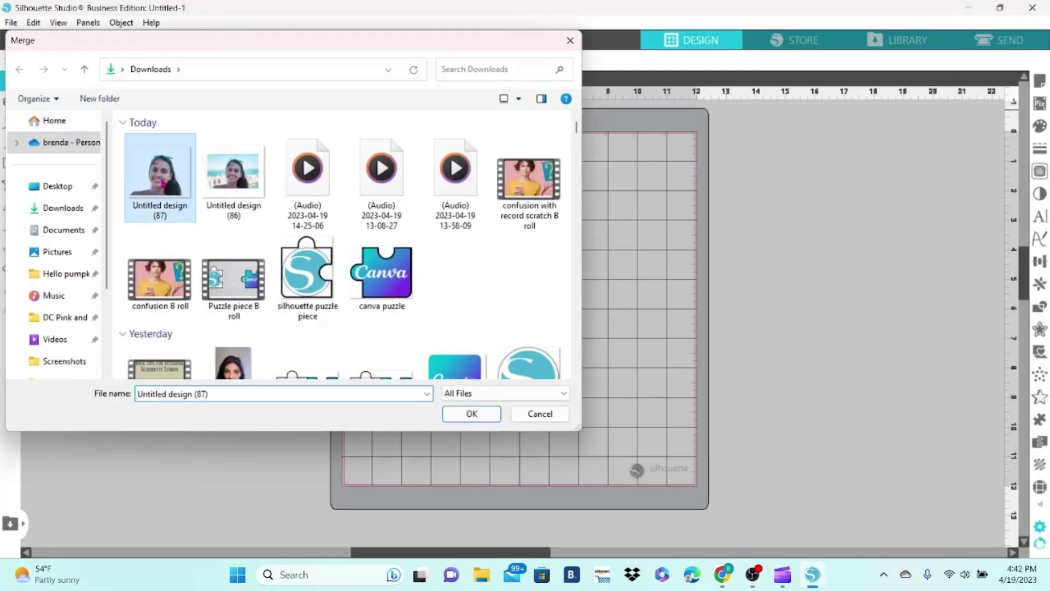
double_click(162, 183)
- Enlarge the photo to about 10.9 by 8.3 inches and open the SEND settings
left_click(420, 221)
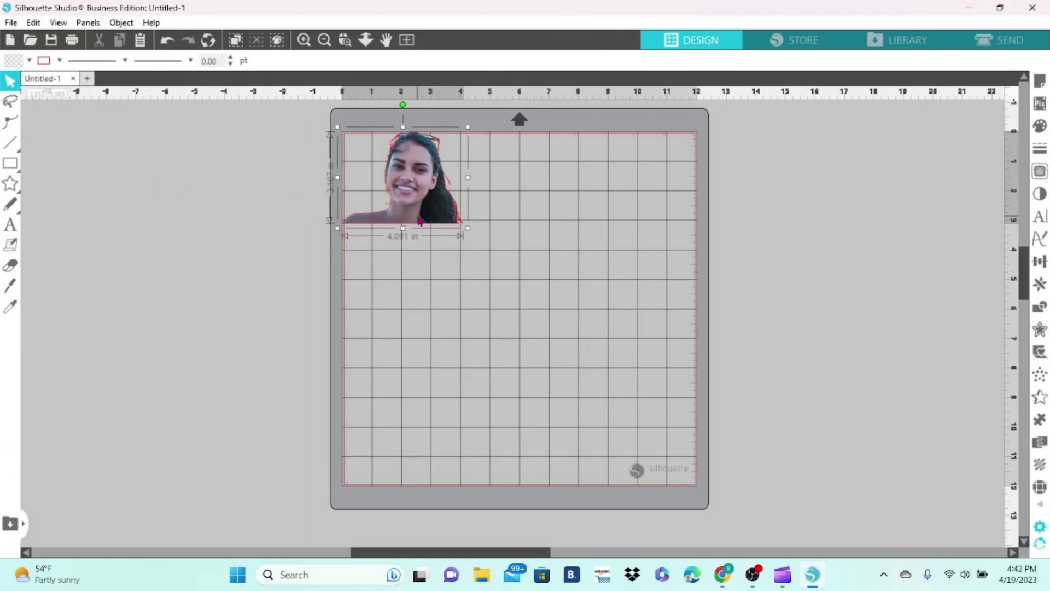
left_click_drag(511, 291, 630, 403)
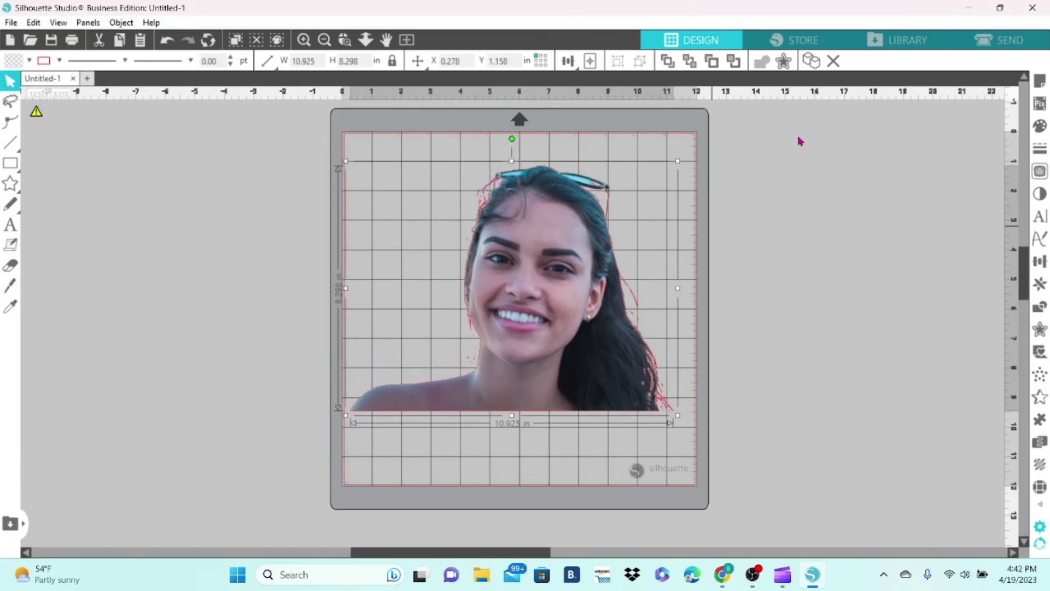
left_click(982, 42)
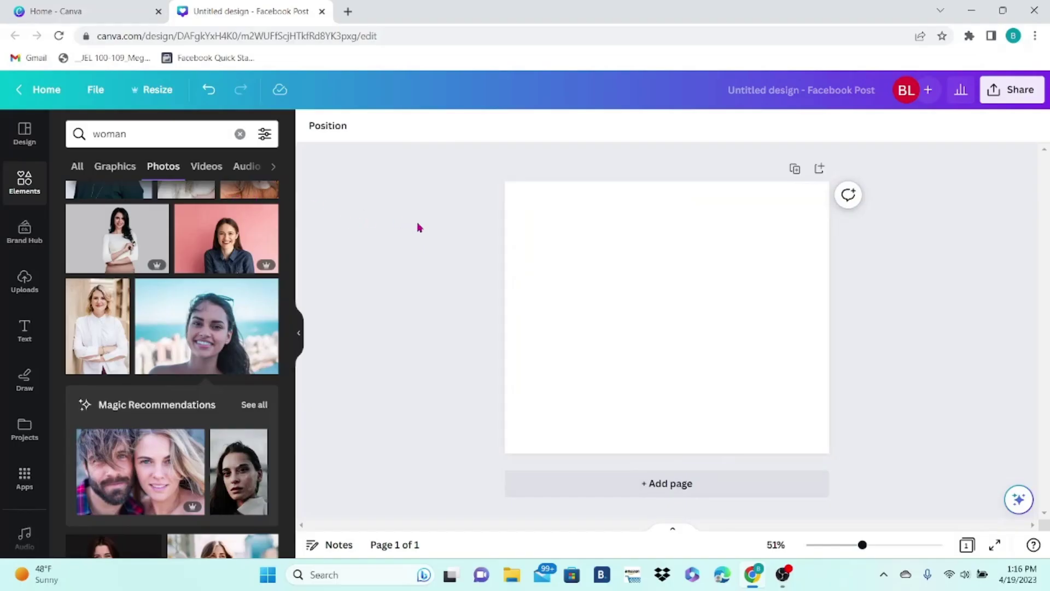
- Search Elements for kitchen, add the wooden-spoons brick-wall photo, and bring up its Edit photo tools
left_click_drag(129, 136, 93, 136)
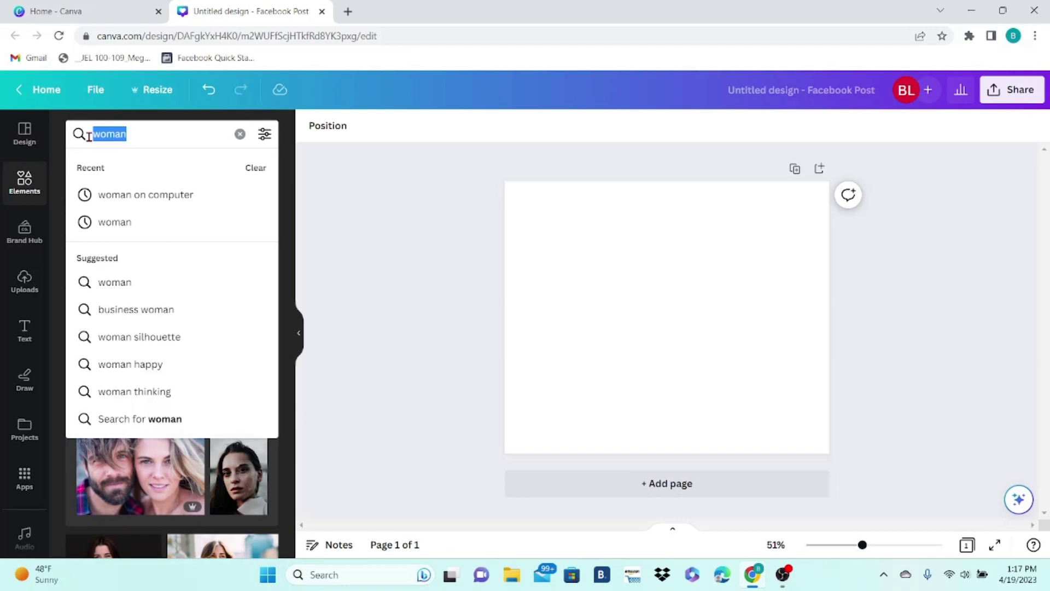
type("kit")
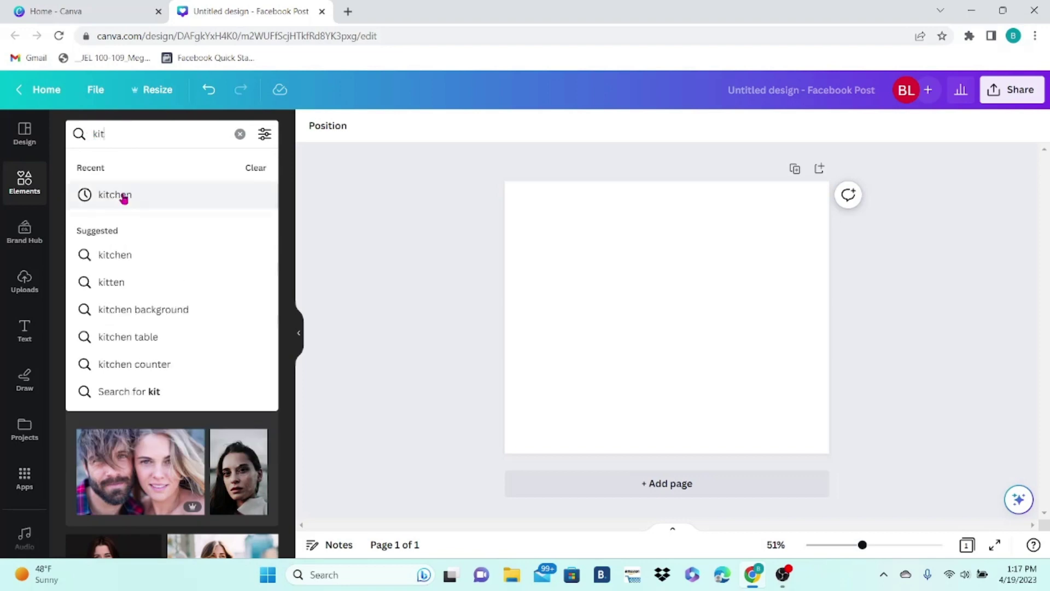
left_click(124, 197)
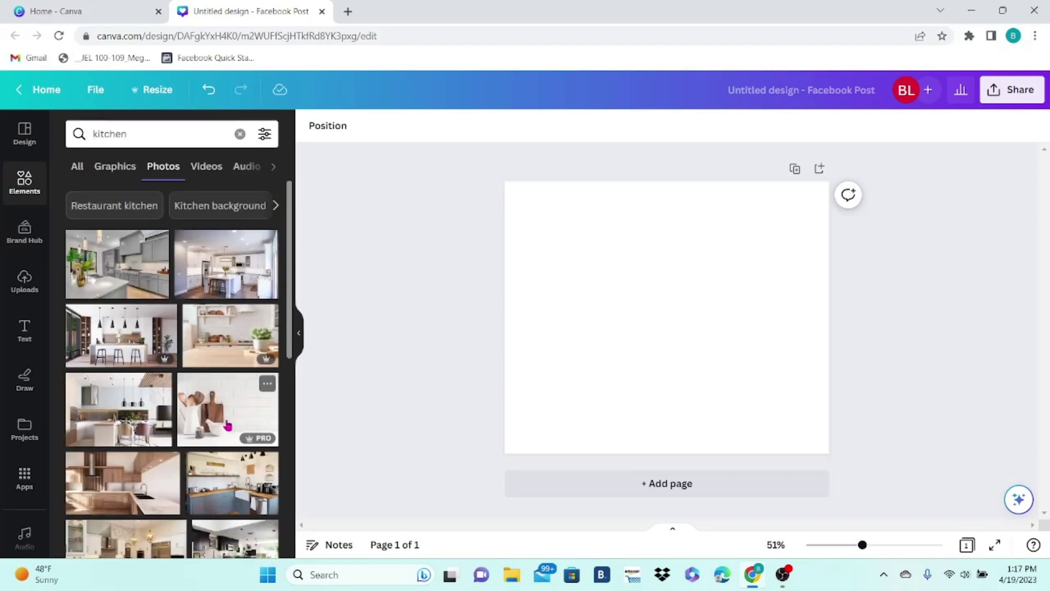
left_click_drag(288, 350, 311, 506)
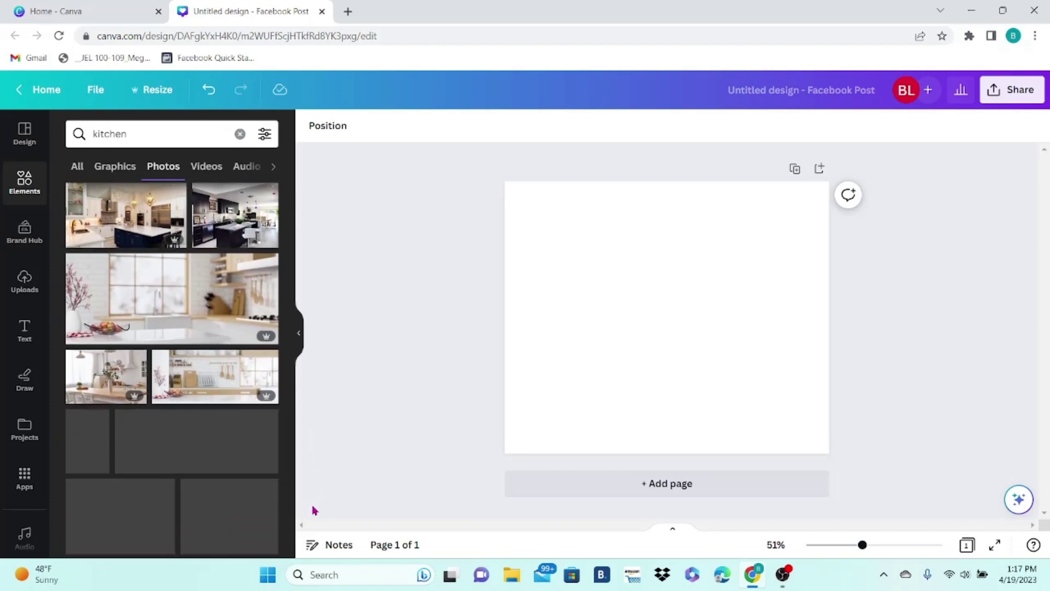
left_click_drag(290, 437, 298, 574)
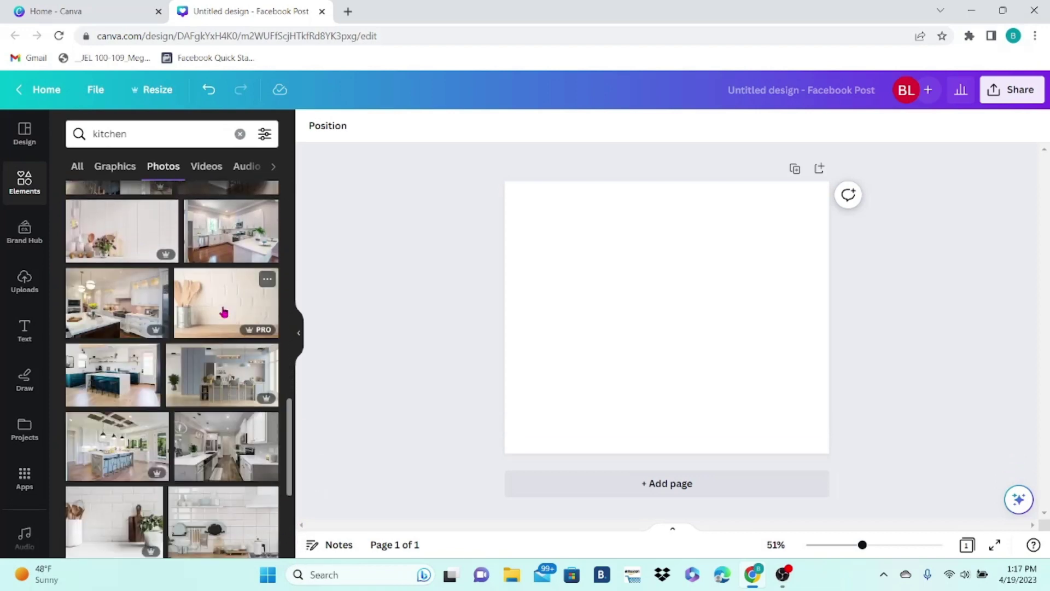
left_click(246, 306)
left_click(333, 126)
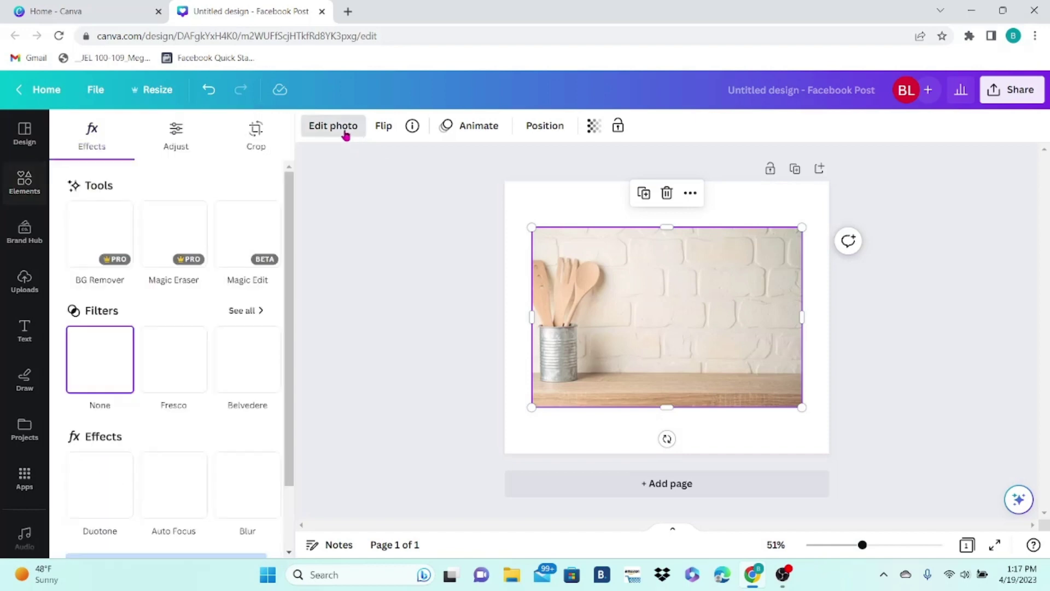
left_click(180, 245)
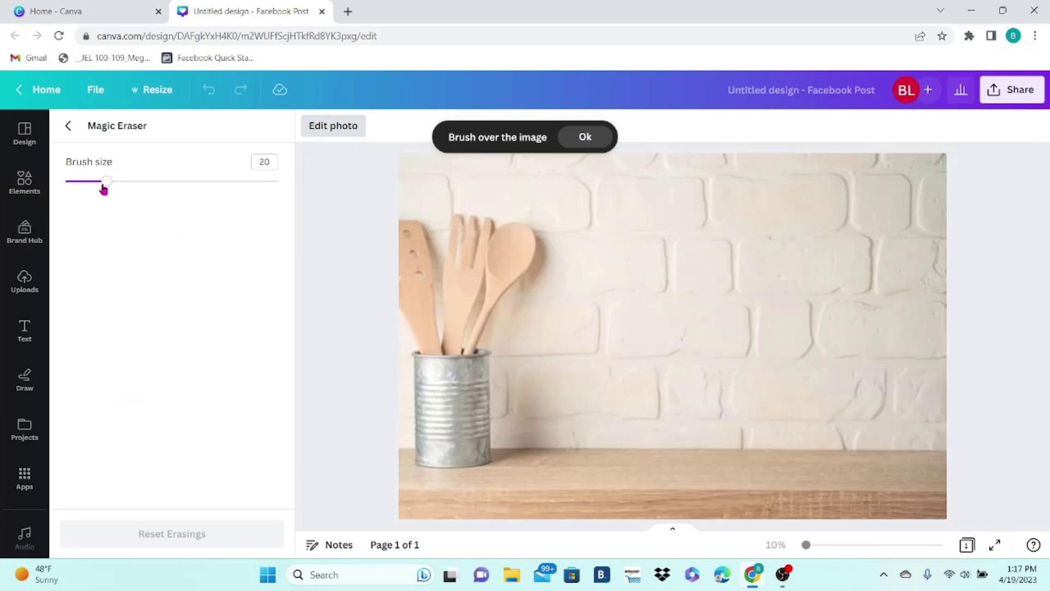
mouse_move(408, 227)
left_mouse_down()
mouse_move(427, 261)
mouse_move(446, 254)
mouse_move(449, 227)
mouse_move(480, 224)
mouse_move(527, 233)
mouse_move(536, 252)
mouse_move(491, 340)
mouse_move(469, 459)
mouse_move(422, 449)
mouse_move(404, 243)
mouse_move(426, 279)
mouse_move(463, 248)
mouse_move(455, 240)
mouse_move(502, 248)
mouse_move(519, 265)
mouse_move(483, 320)
mouse_move(471, 425)
mouse_move(446, 439)
mouse_move(434, 436)
mouse_move(425, 292)
mouse_move(456, 288)
mouse_move(488, 263)
mouse_move(451, 415)
mouse_move(438, 300)
left_mouse_up()
mouse_move(413, 227)
left_mouse_down()
mouse_move(430, 274)
mouse_move(421, 266)
mouse_move(423, 321)
mouse_move(438, 368)
mouse_move(455, 362)
mouse_move(446, 356)
mouse_move(450, 259)
mouse_move(508, 232)
mouse_move(543, 252)
mouse_move(532, 284)
mouse_move(487, 314)
mouse_move(458, 310)
mouse_move(474, 303)
mouse_move(463, 318)
mouse_move(510, 249)
mouse_move(519, 273)
mouse_move(503, 284)
mouse_move(513, 259)
mouse_move(493, 303)
left_mouse_up()
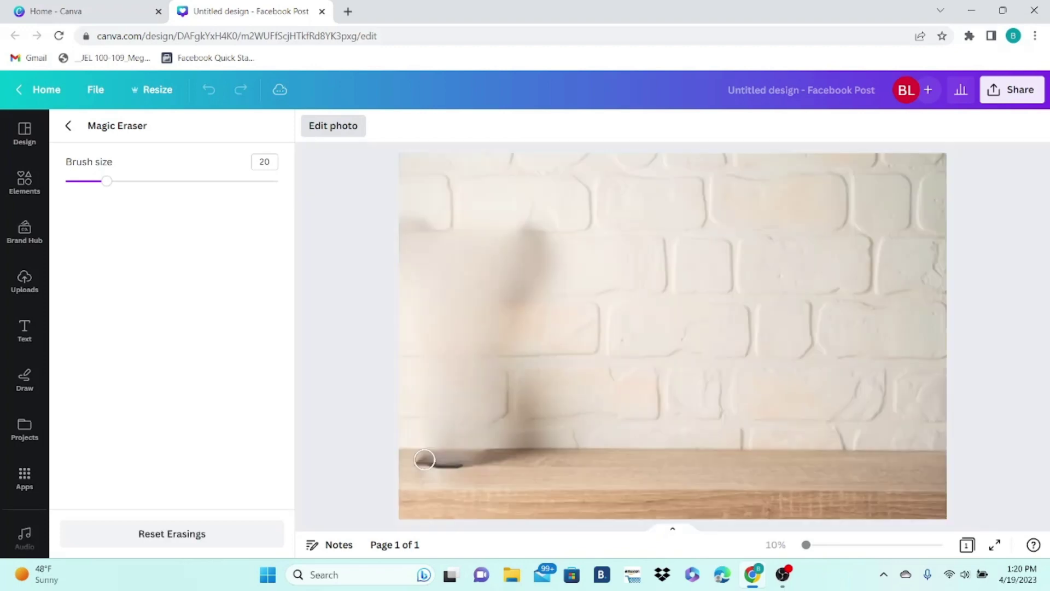
left_click_drag(421, 459, 545, 457)
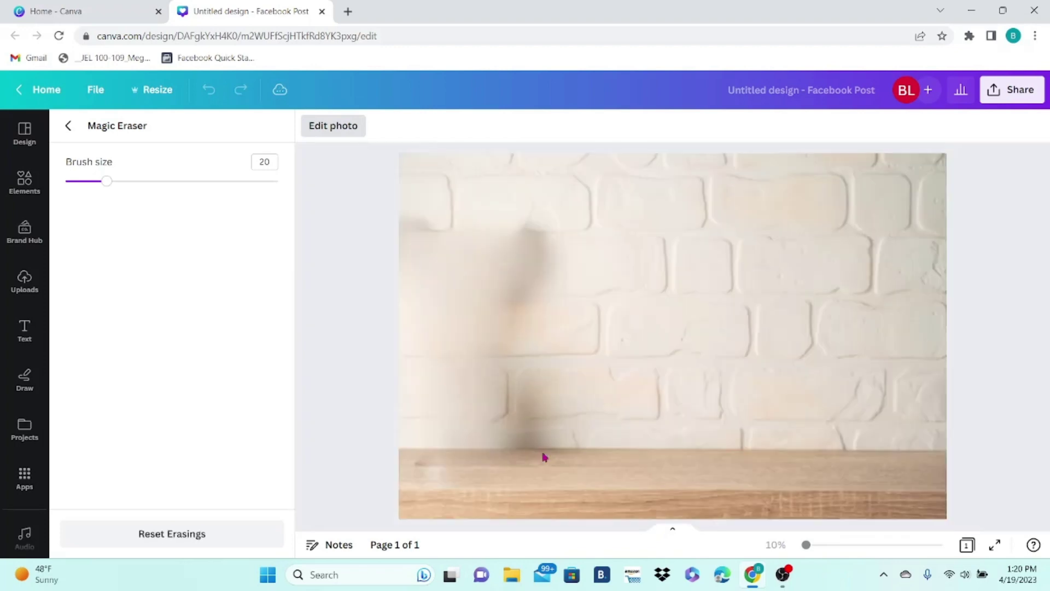
left_click(205, 97)
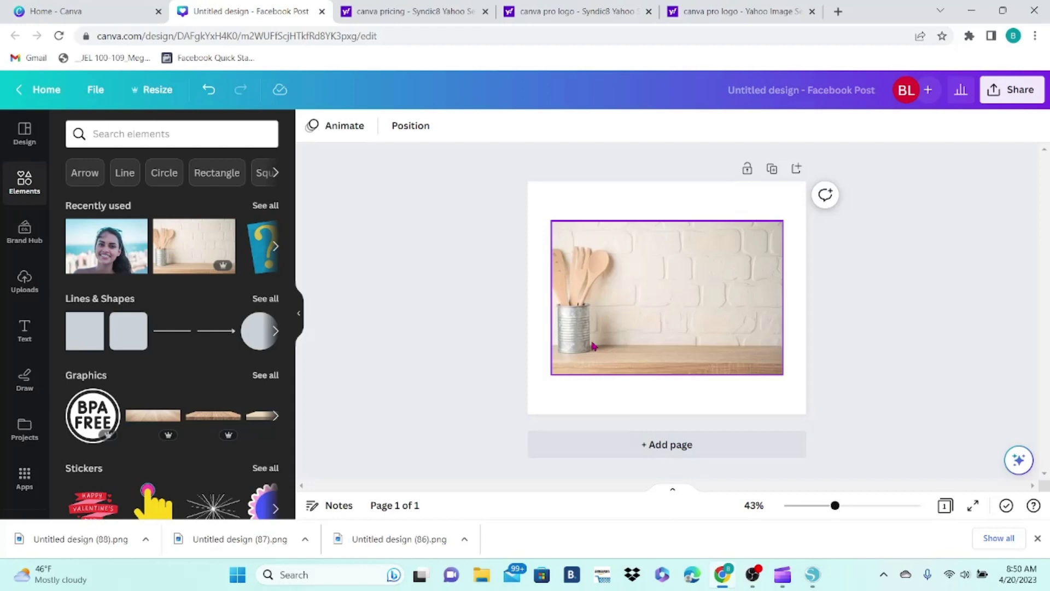
- Start a Magic Edit on the photo and brush over the utensils and tin can
left_click(581, 311)
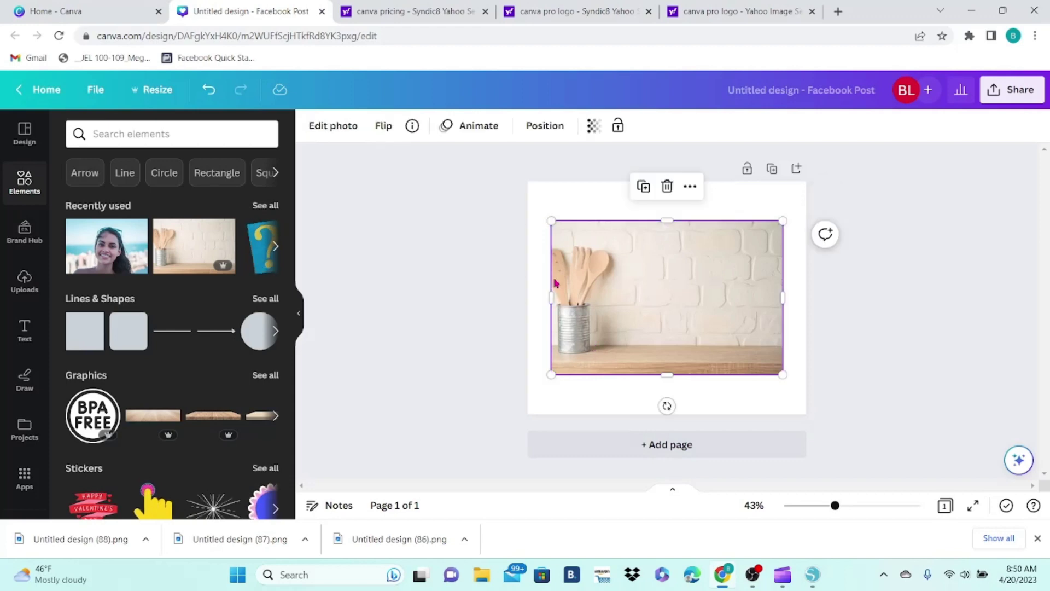
left_click(345, 128)
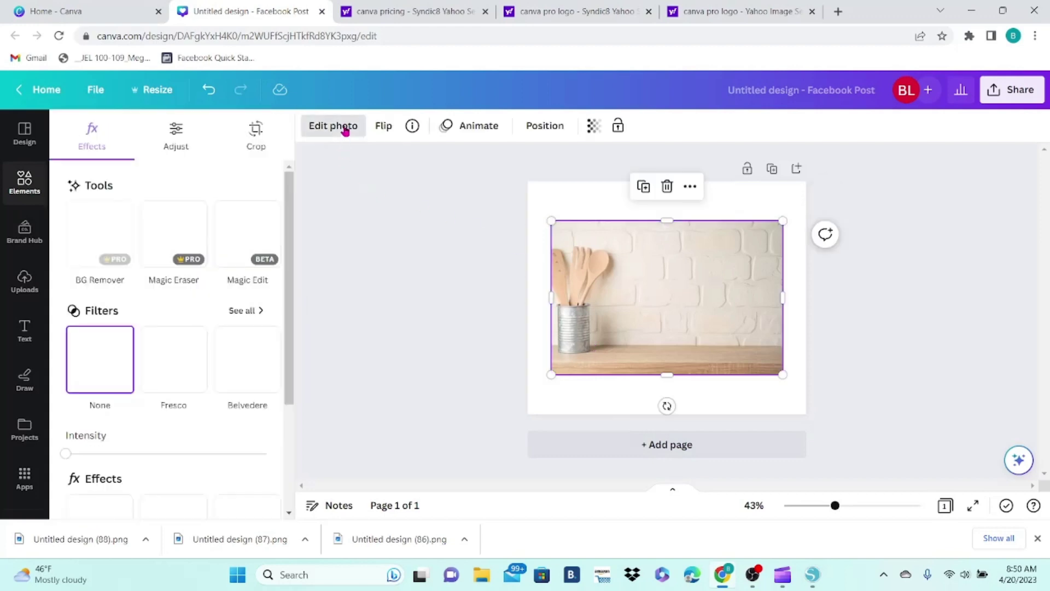
left_click(255, 244)
mouse_move(404, 219)
left_mouse_down()
mouse_move(543, 217)
mouse_move(505, 331)
mouse_move(503, 430)
mouse_move(449, 332)
mouse_move(442, 269)
mouse_move(532, 232)
mouse_move(469, 259)
mouse_move(503, 309)
mouse_move(485, 413)
mouse_move(461, 317)
mouse_move(493, 291)
mouse_move(478, 405)
left_mouse_up()
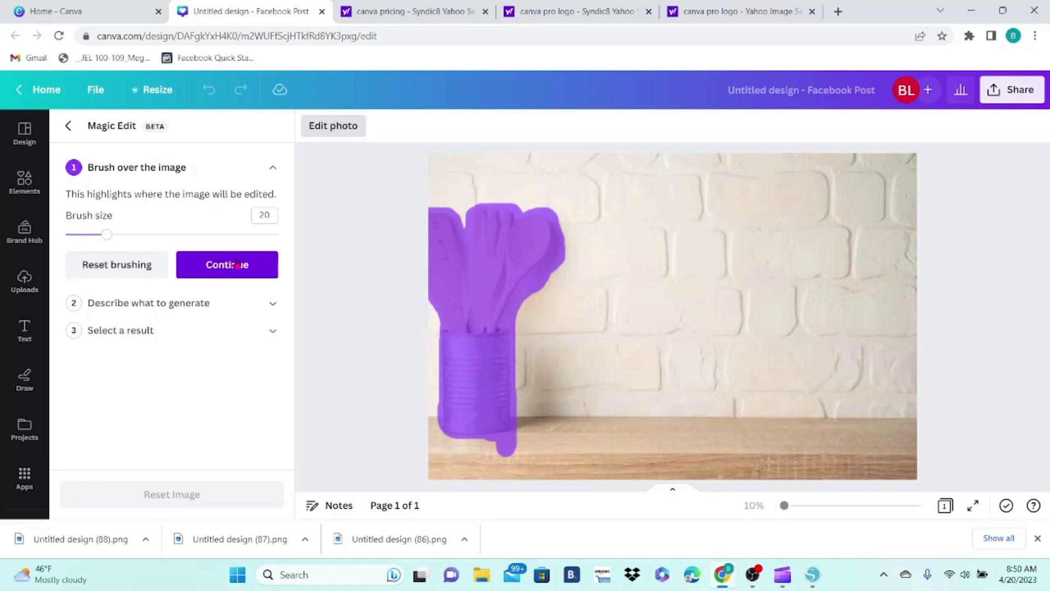
left_click(237, 265)
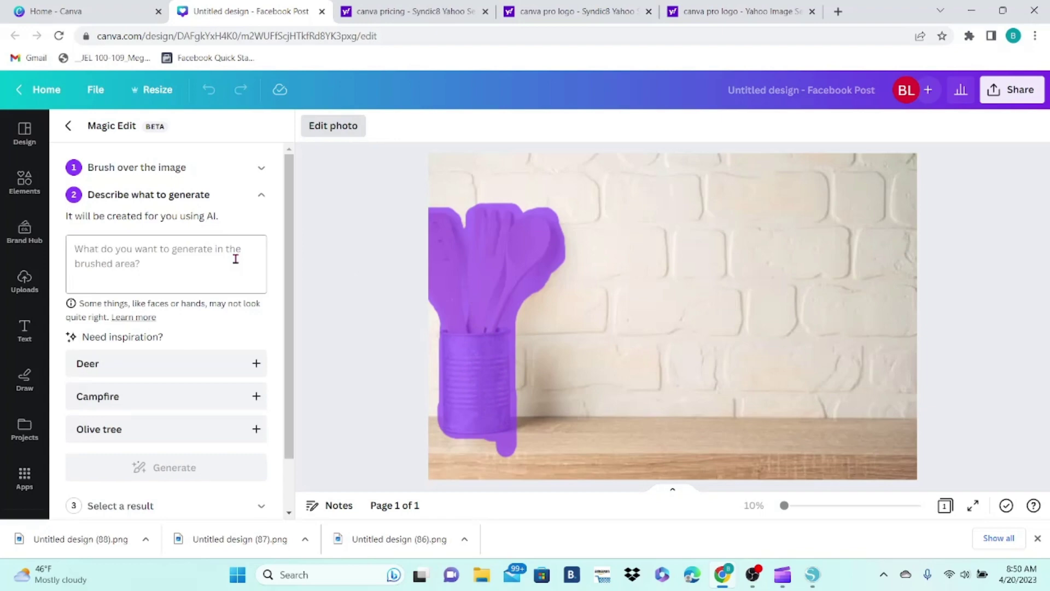
- Enter 'flower vase' as the replacement description
scroll(195, 316, "down", 1)
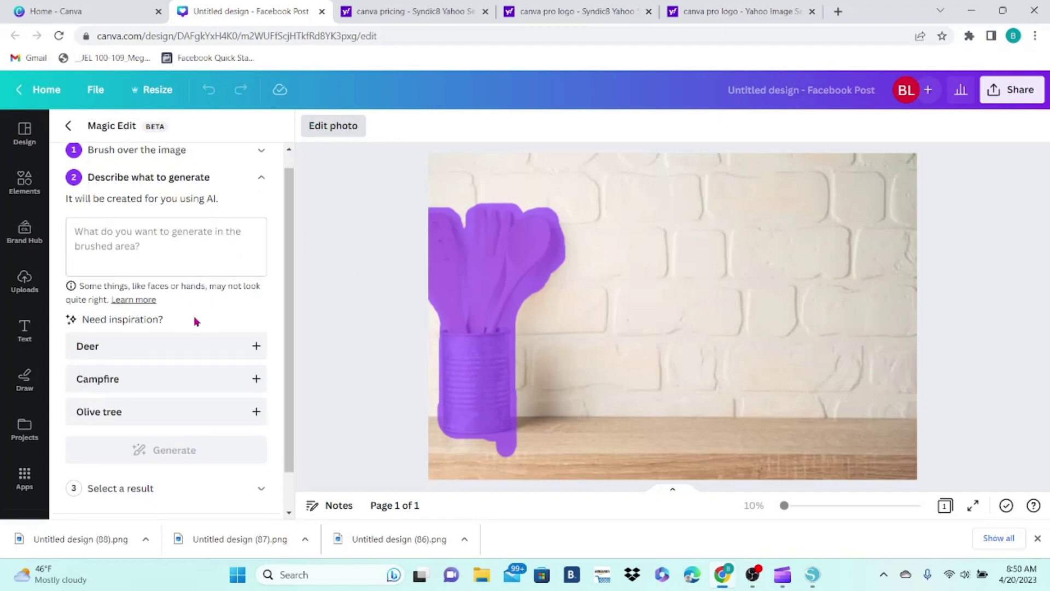
left_click(146, 241)
type("flower vase")
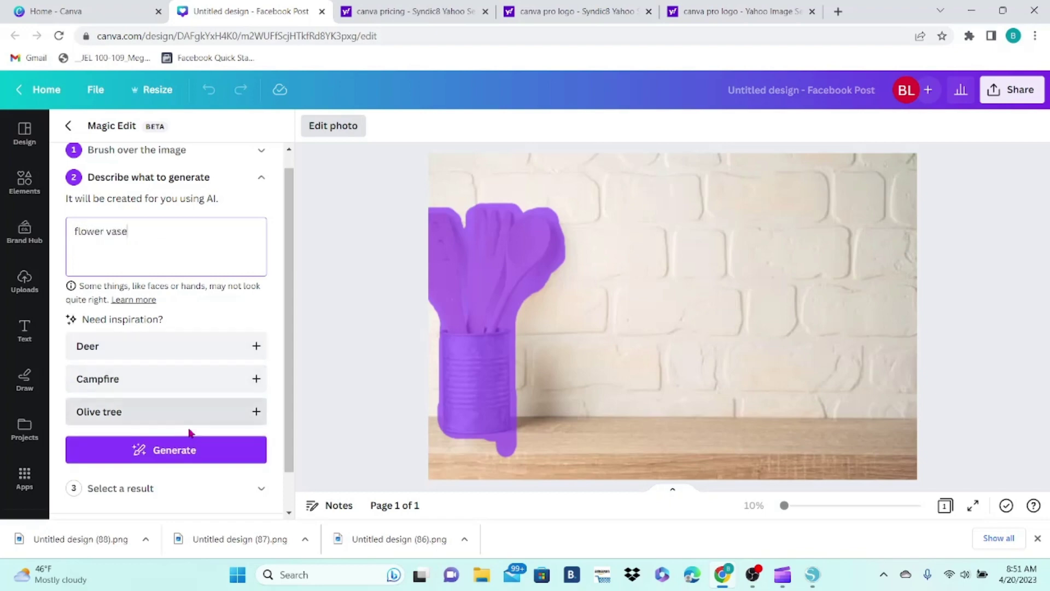
- Generate Magic Edit results, preview them, and apply the purple flowers in the blue vase
left_click(180, 450)
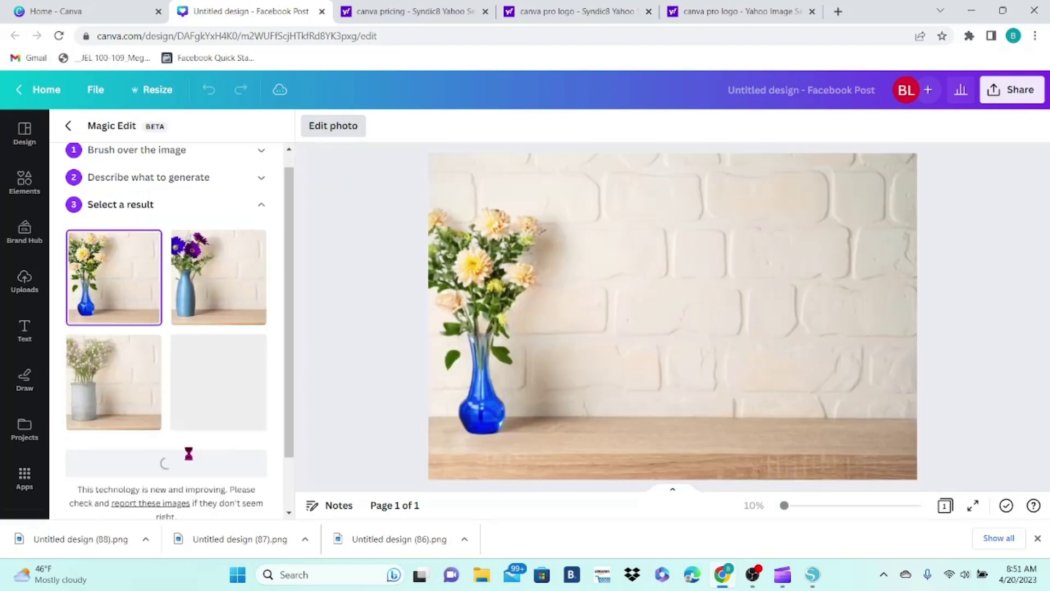
left_click(210, 280)
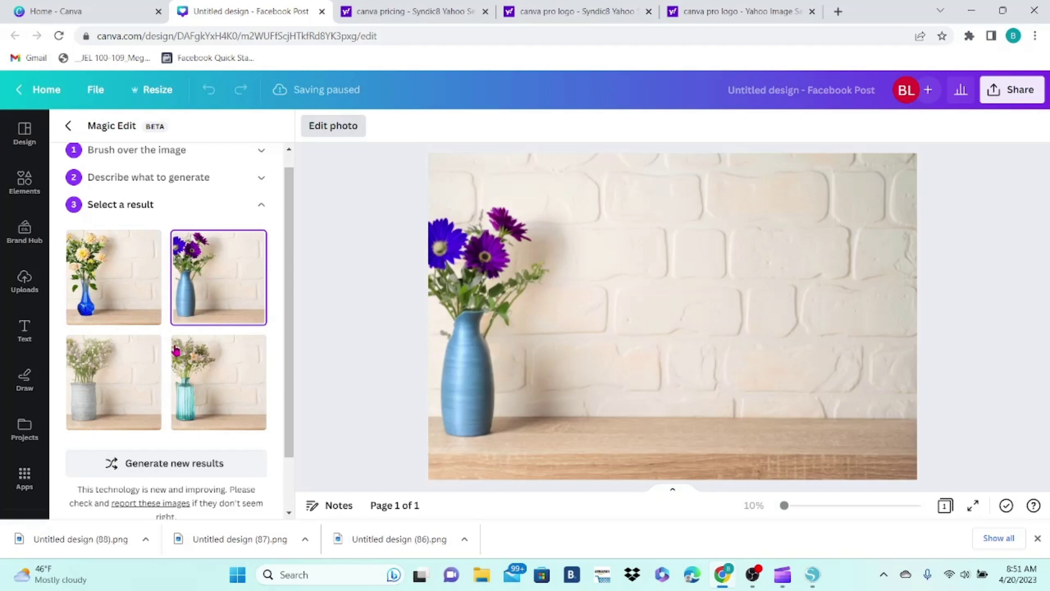
left_click(137, 391)
left_click(203, 398)
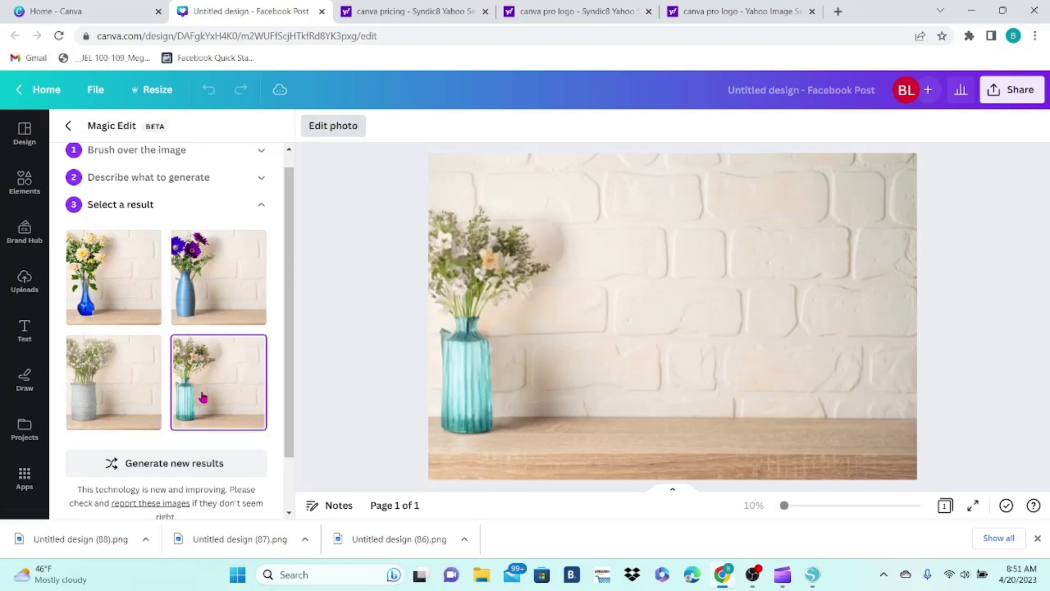
left_click(210, 288)
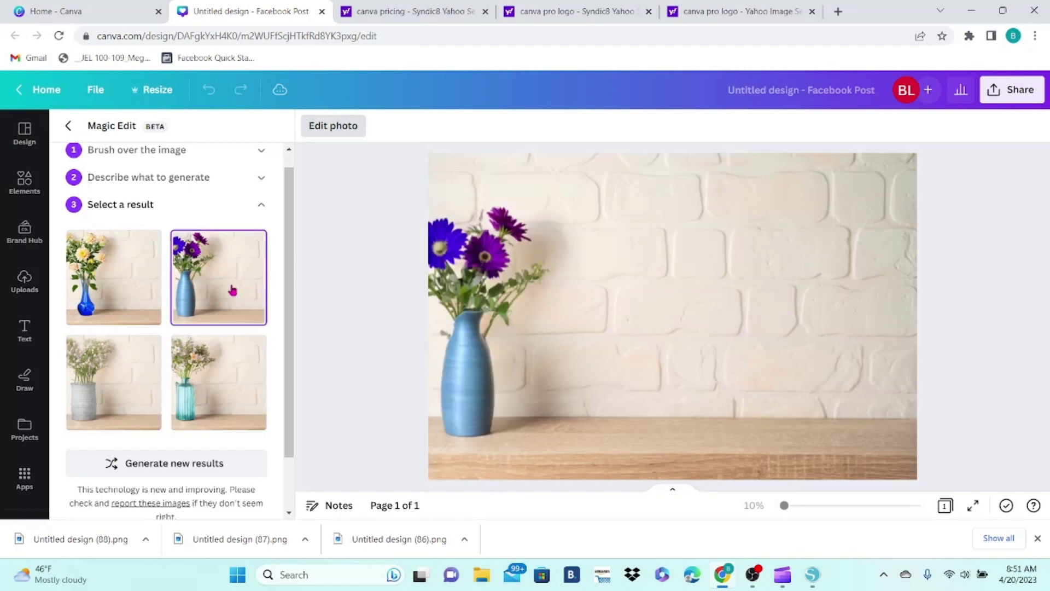
scroll(290, 328, "down", 1)
left_click(246, 498)
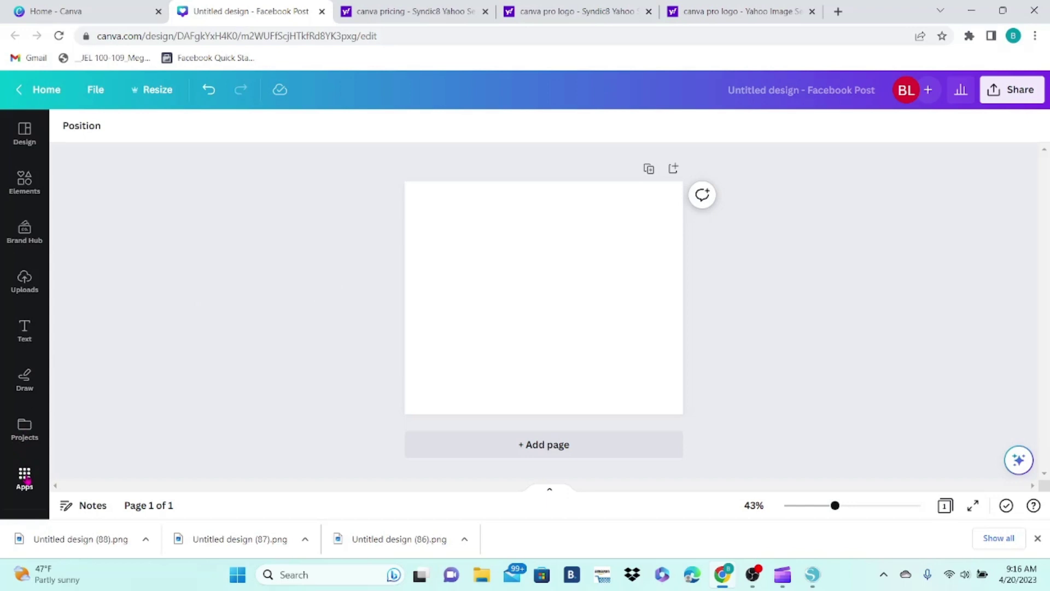
- In the Text to Image app, enter the prompt 'Spring flowers with happy bees'
left_click(25, 478)
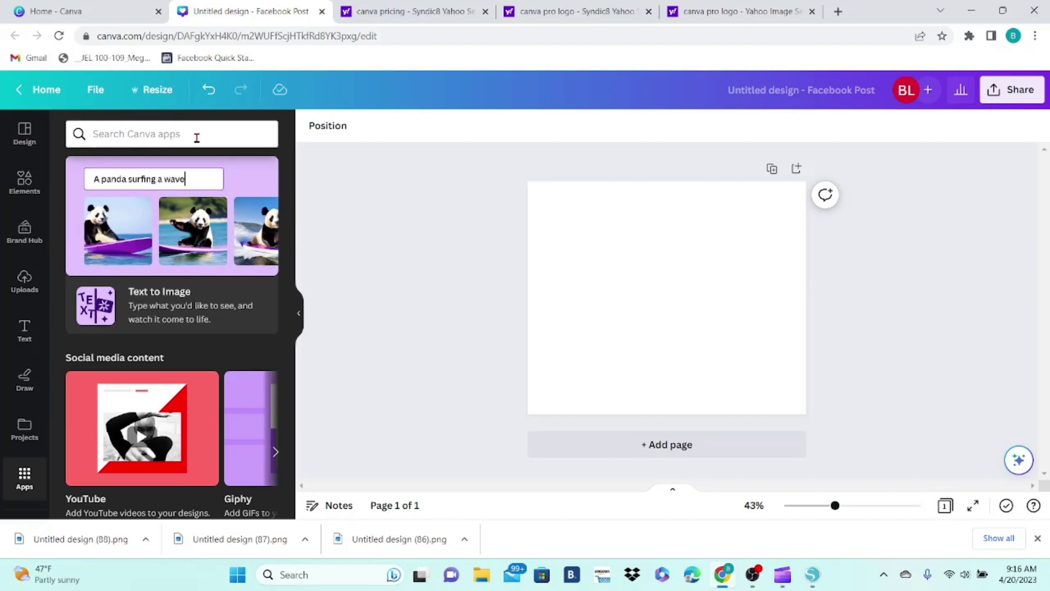
left_click(204, 235)
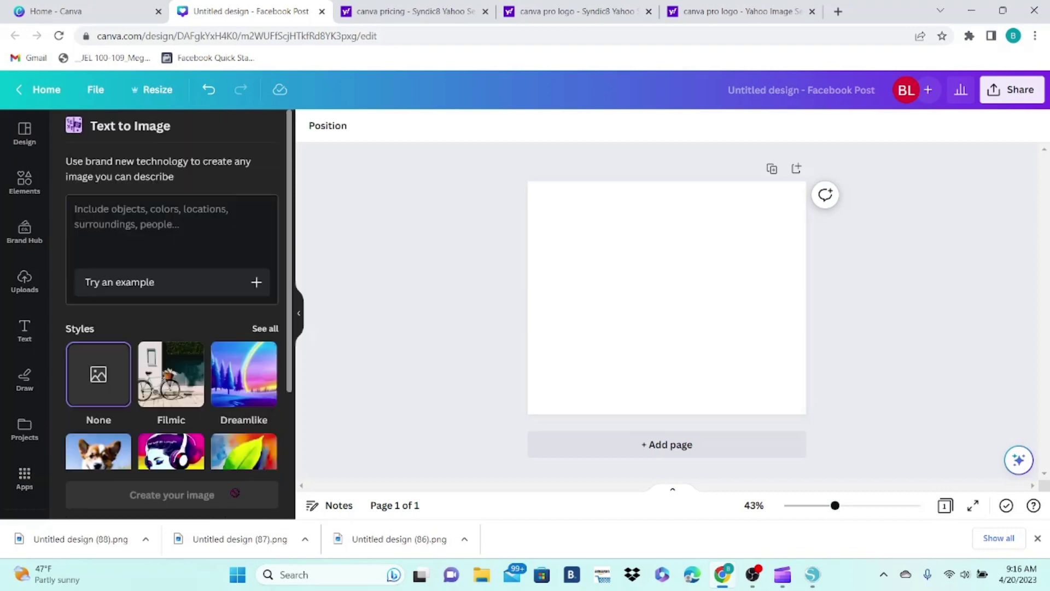
left_click(185, 210)
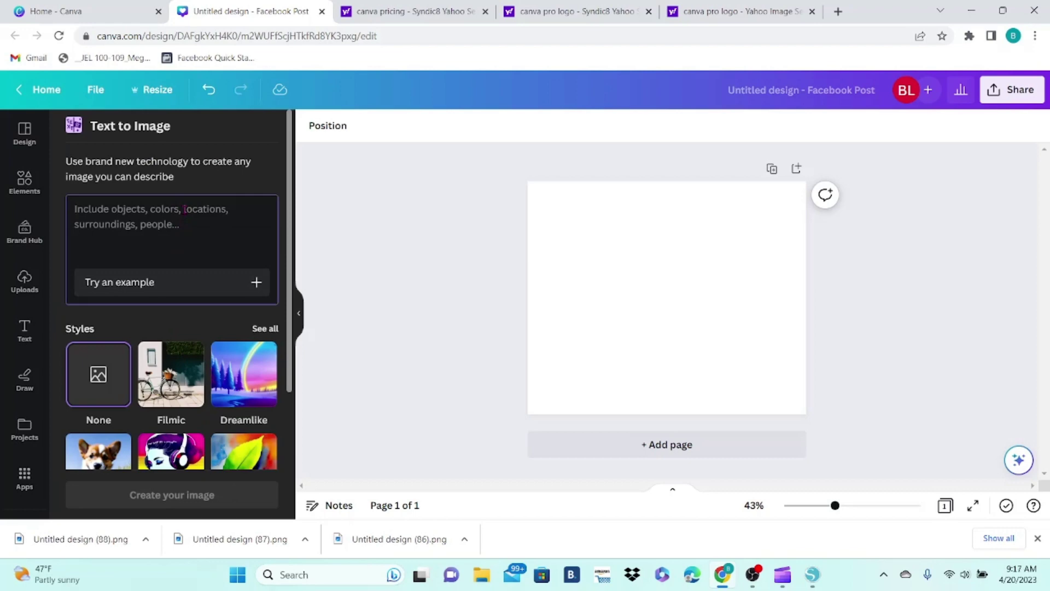
type("Spring flowers with happy bees")
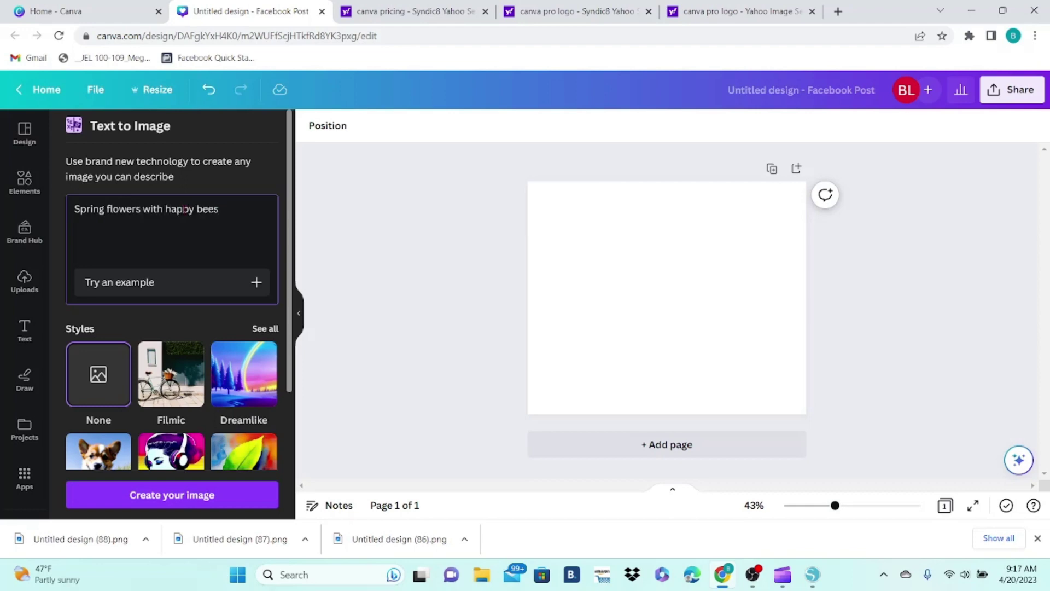
- Browse all image styles and choose Dreamlike
scroll(172, 329, "down", 3)
left_click(262, 239)
left_click_drag(291, 221, 300, 457)
scroll(256, 382, "up", 5)
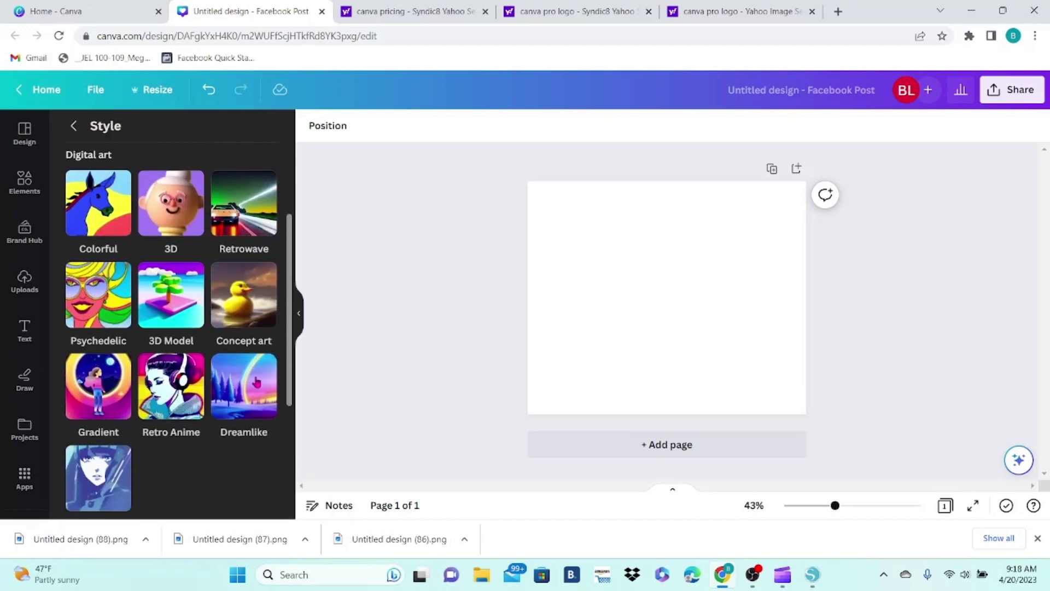
left_click(256, 382)
left_click_drag(293, 367, 287, 499)
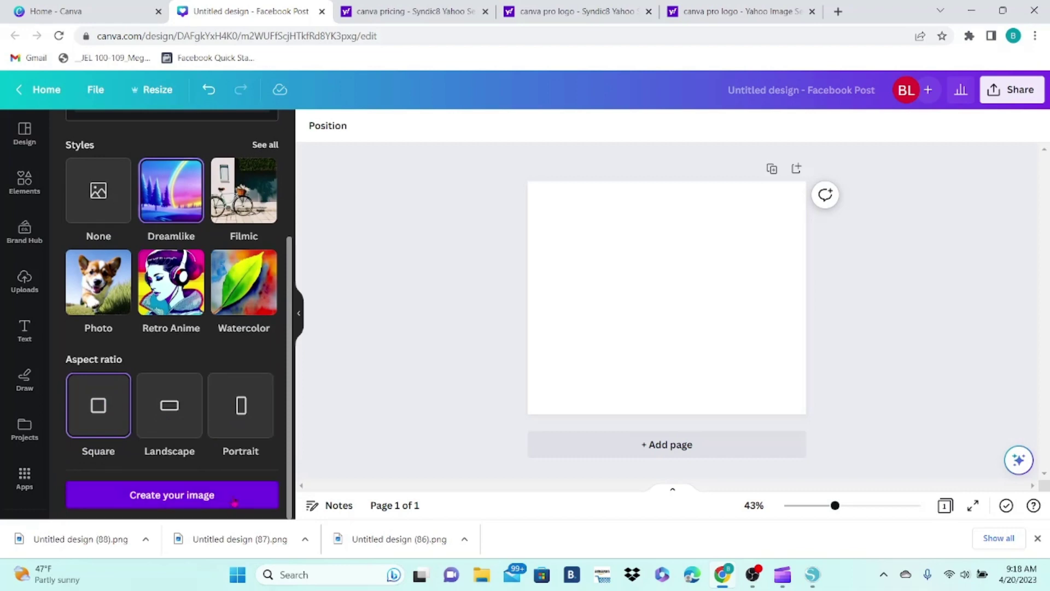
- Create the four Dreamlike spring-flower images and hide the Text to Image panel
left_click(234, 502)
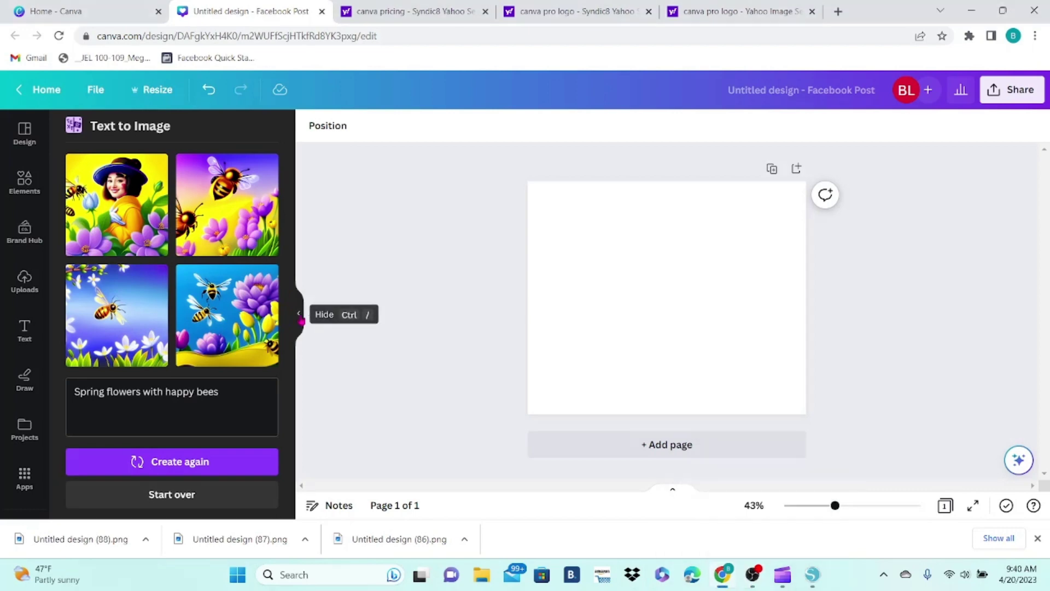
left_click(300, 314)
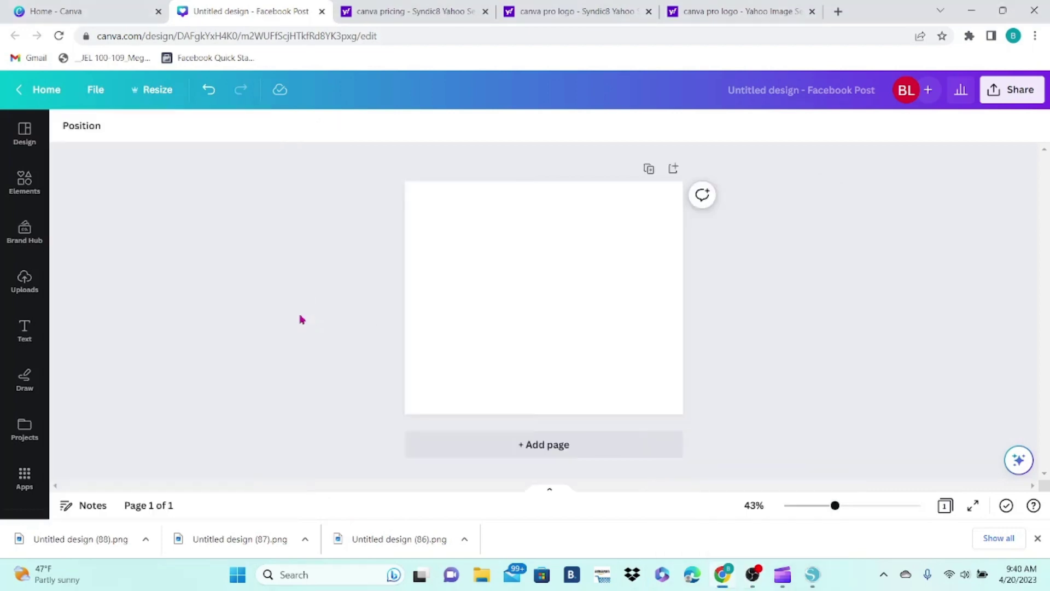
- Prompt Magic Write with 'sarcastic sayings for custom shirts' to add ten numbered sayings
left_click(1020, 462)
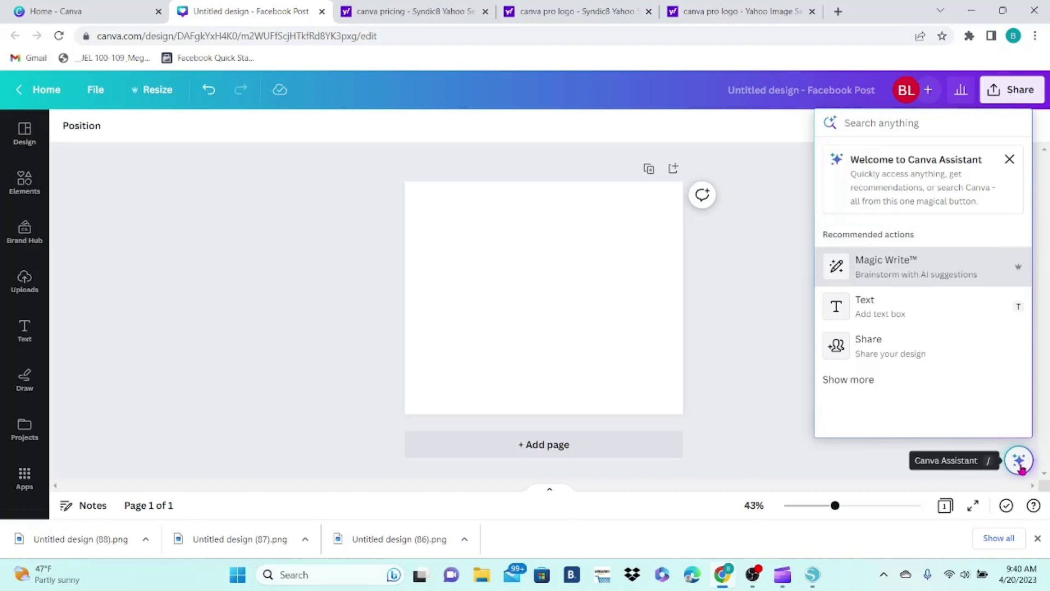
left_click(979, 271)
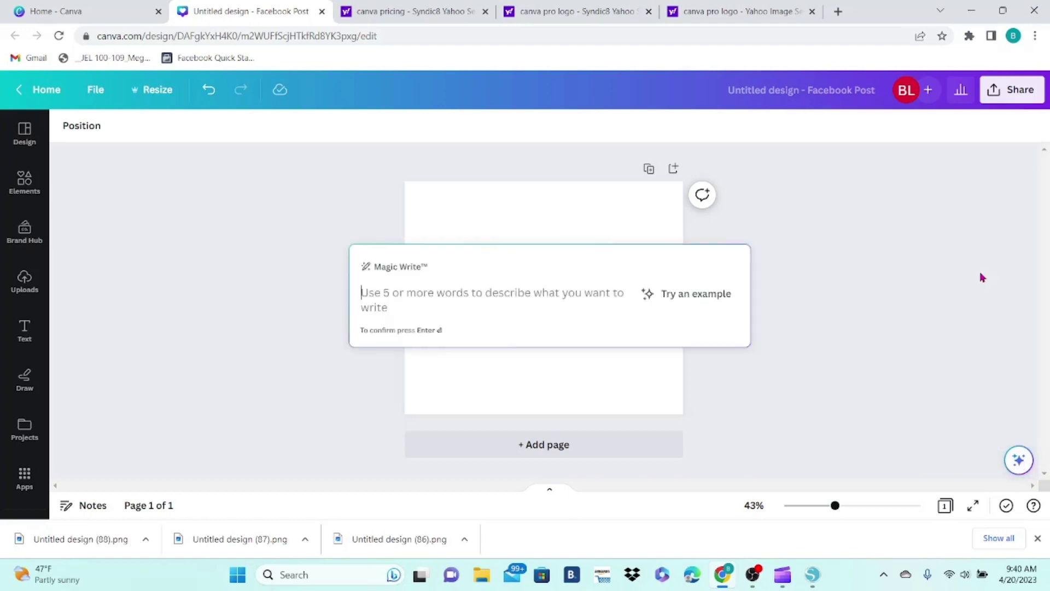
type("sarcastic")
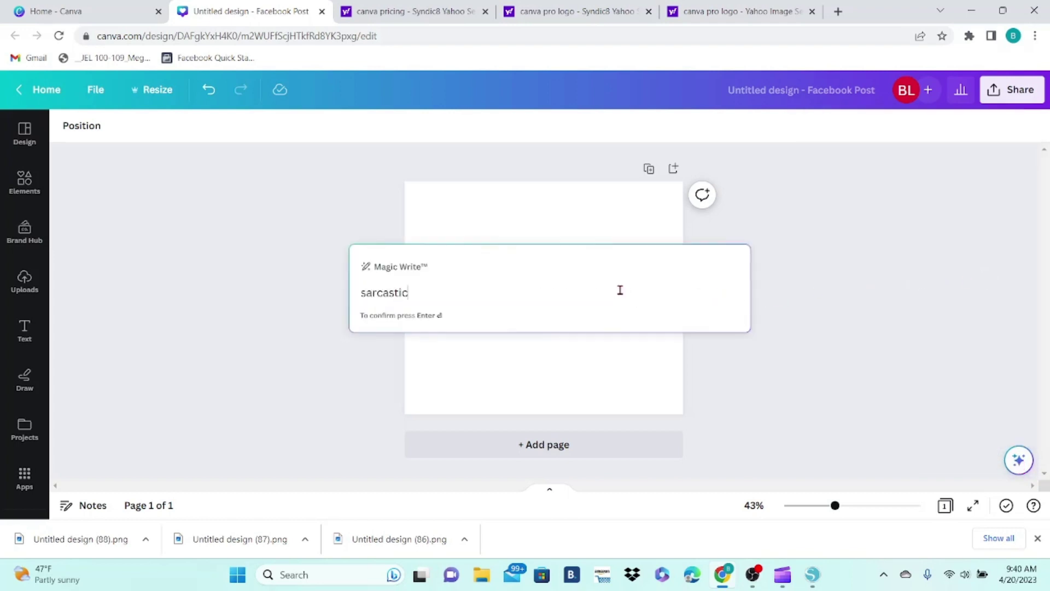
type(" sayings for custom shirt")
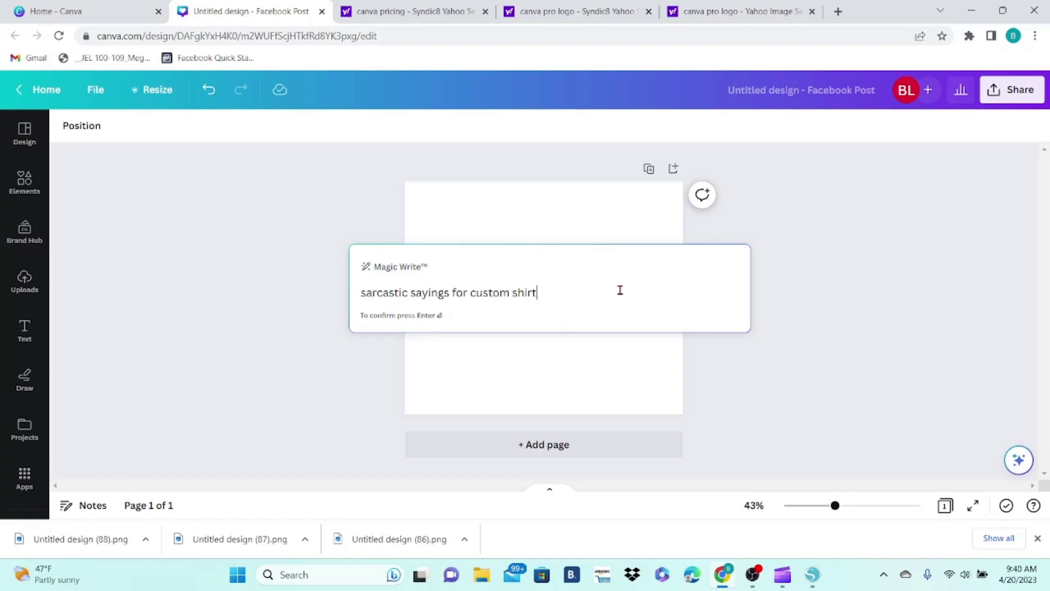
type("s")
key("Return")
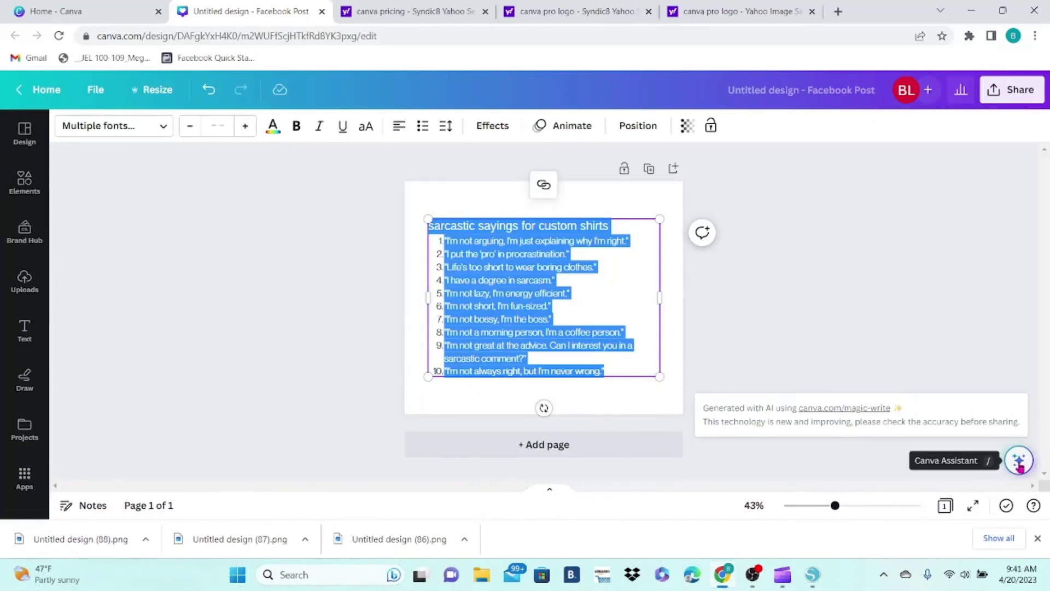
- Expand the sarcastic sayings with Magic Write, shrink the text box, and zoom to 65%
left_click(1019, 461)
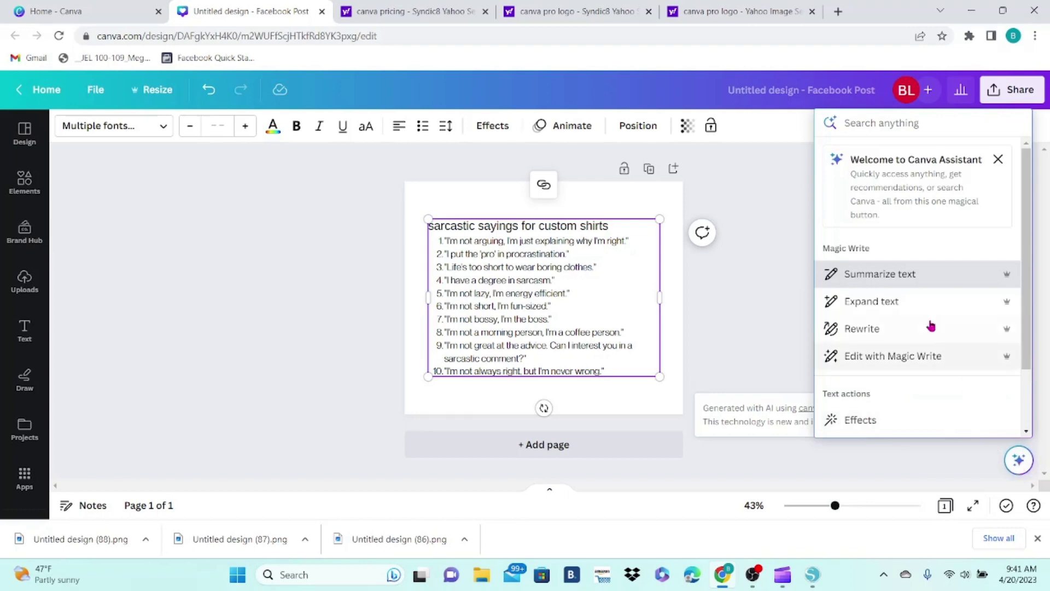
left_click(896, 304)
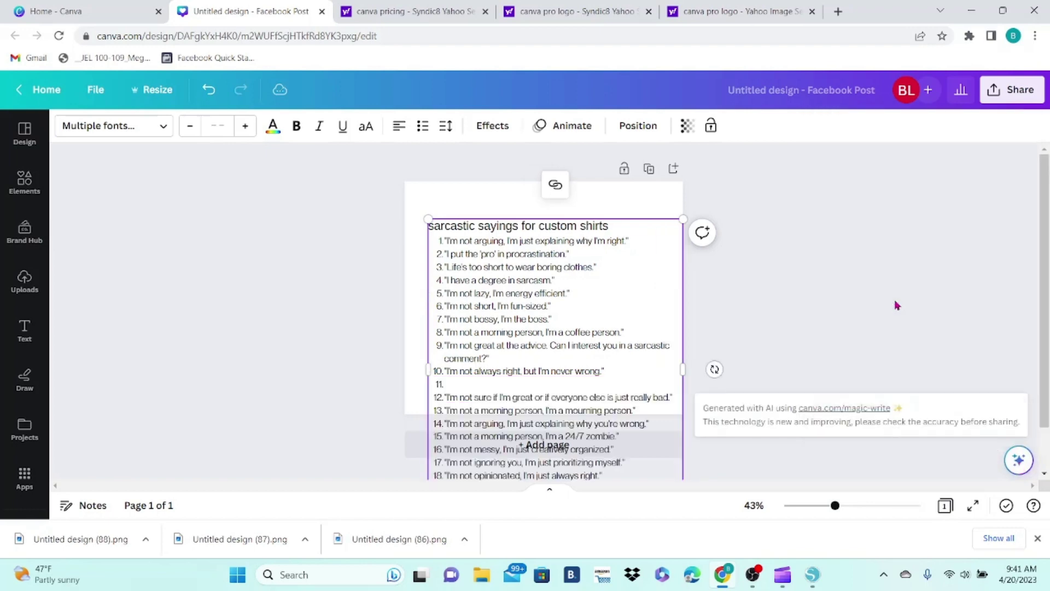
scroll(615, 319, "down", 2)
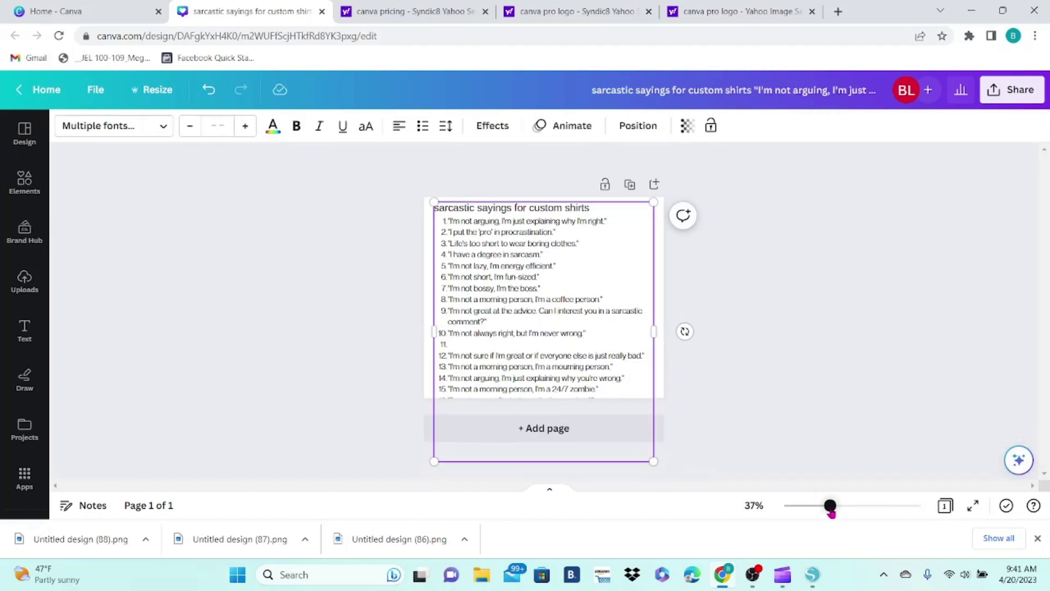
left_click_drag(654, 456, 601, 333)
left_click_drag(830, 506, 850, 506)
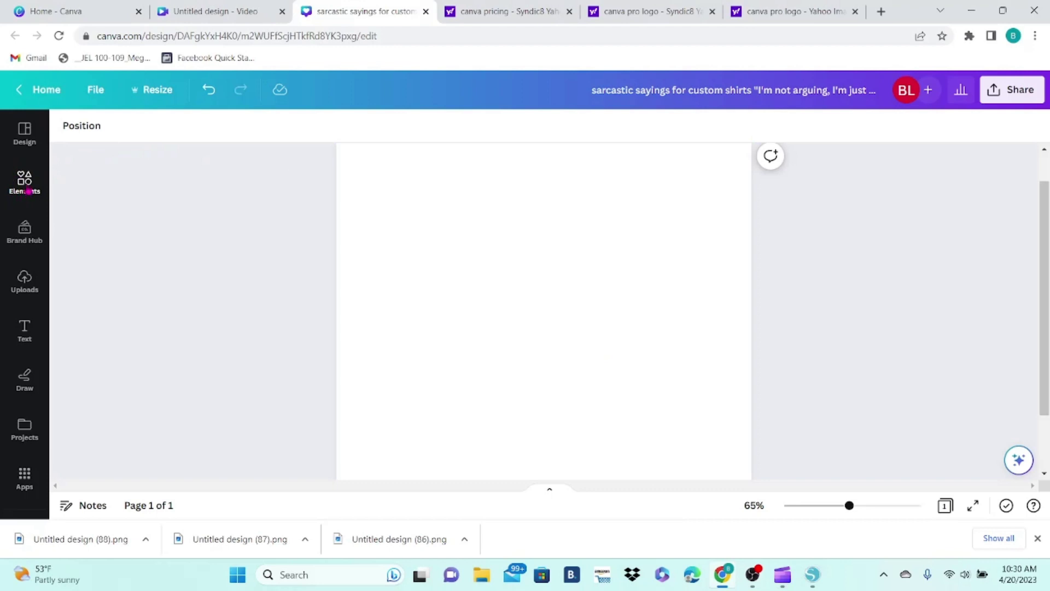
- Open the Elements library and browse through its graphics section
left_click(28, 190)
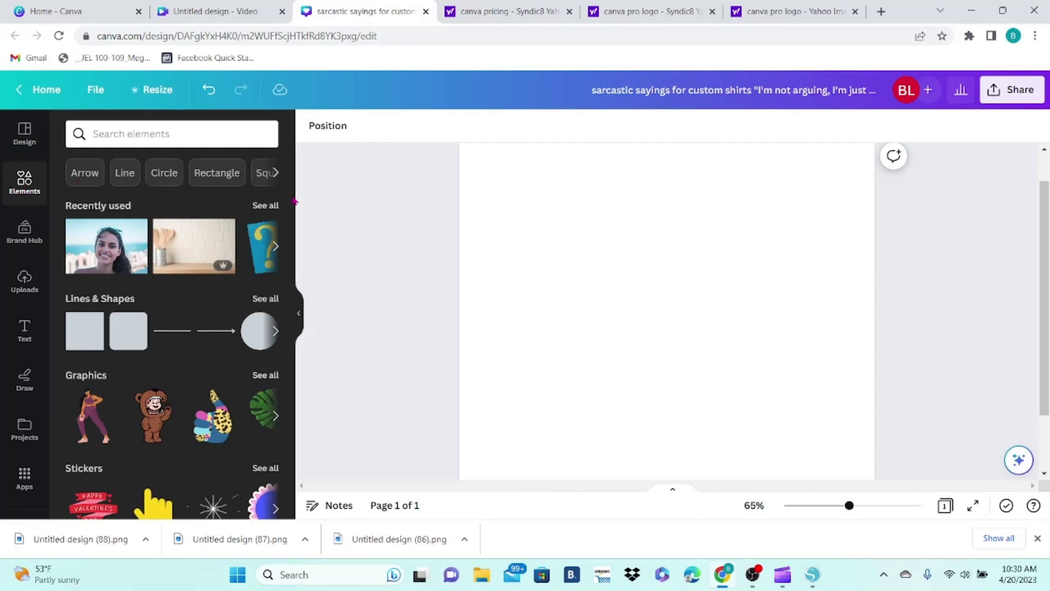
scroll(291, 222, "down", 1)
left_click_drag(291, 222, 295, 476)
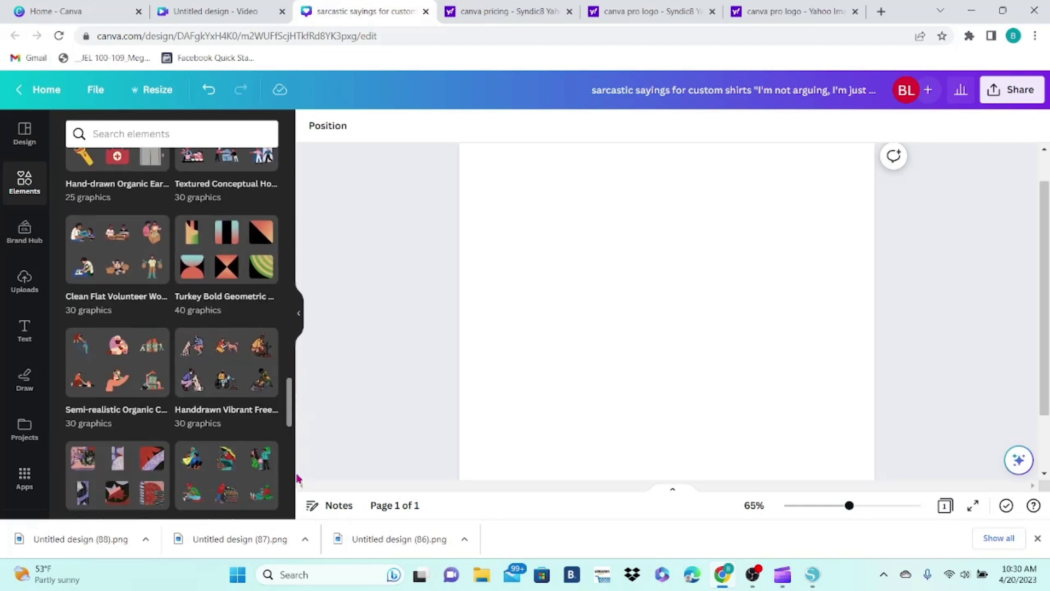
scroll(295, 277, "down", 2)
left_click_drag(296, 278, 205, 162)
- Search the graphics for 'butterfly', then for 'glitter'
left_click(205, 162)
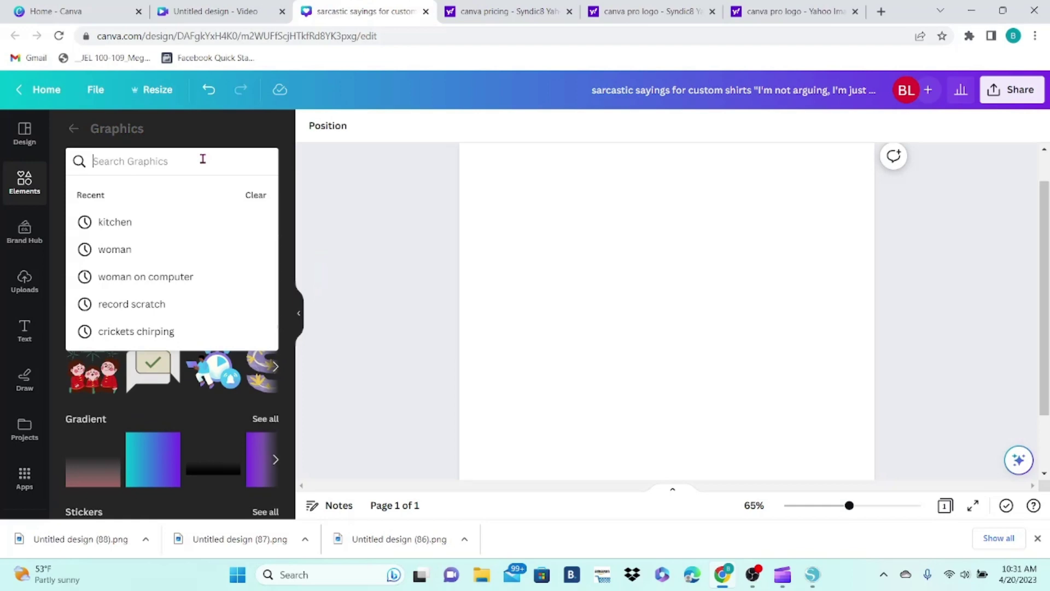
type("butterfly")
key("Return")
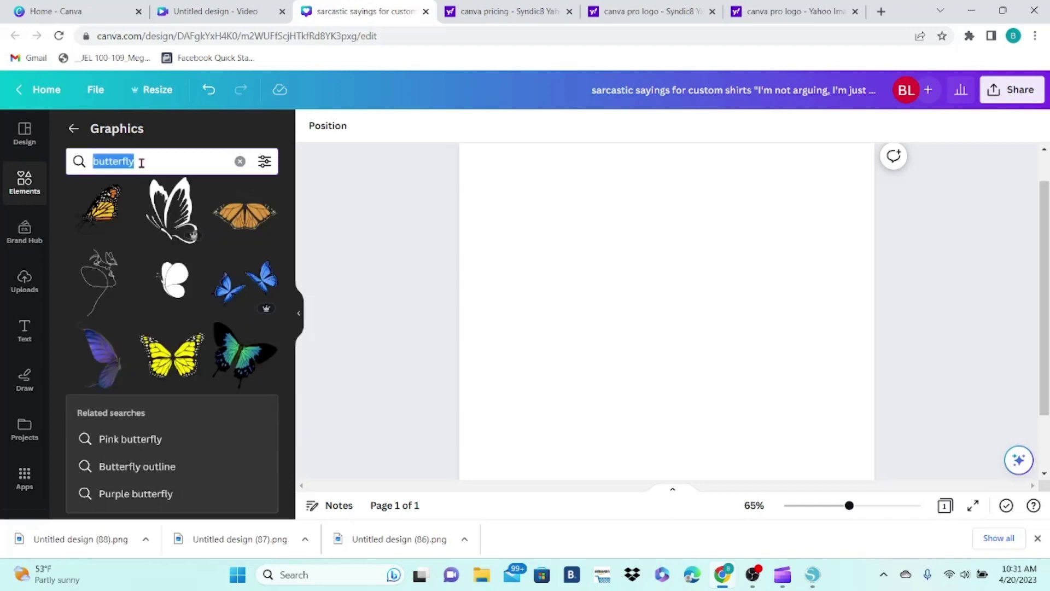
type("glitter")
key("Return")
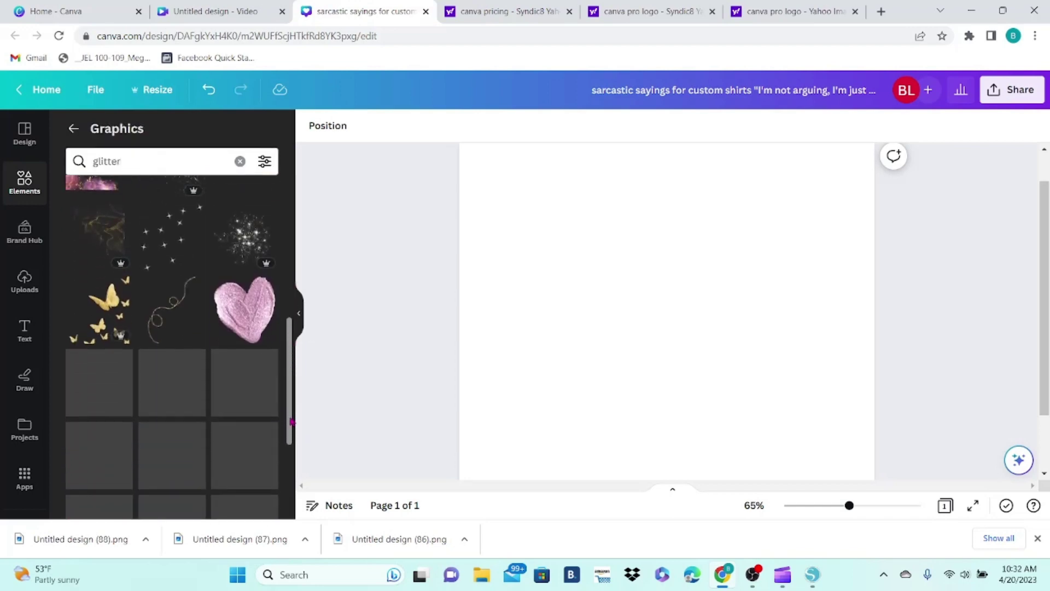
left_click_drag(294, 356, 291, 495)
- Search the graphics for 'bright background' and scroll through the results
left_click(141, 159)
type("bright")
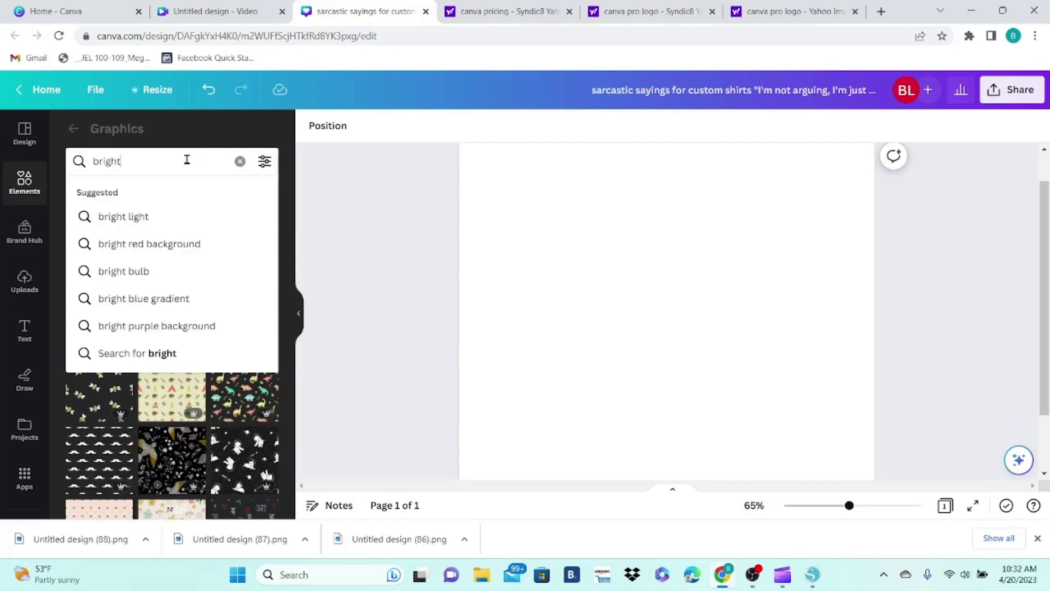
type(" background")
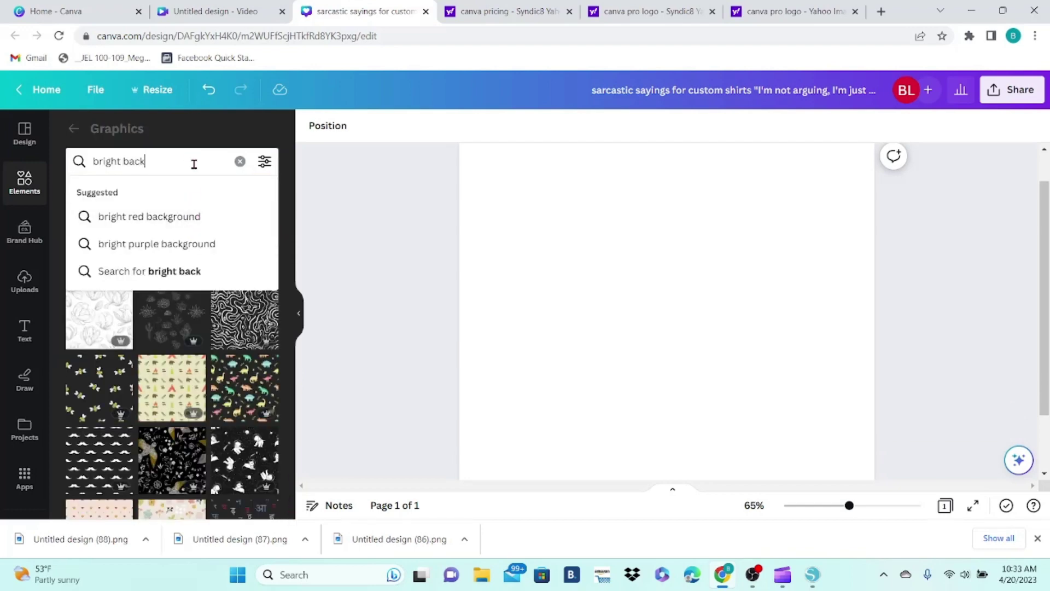
key("Return")
scroll(294, 373, "down", 8)
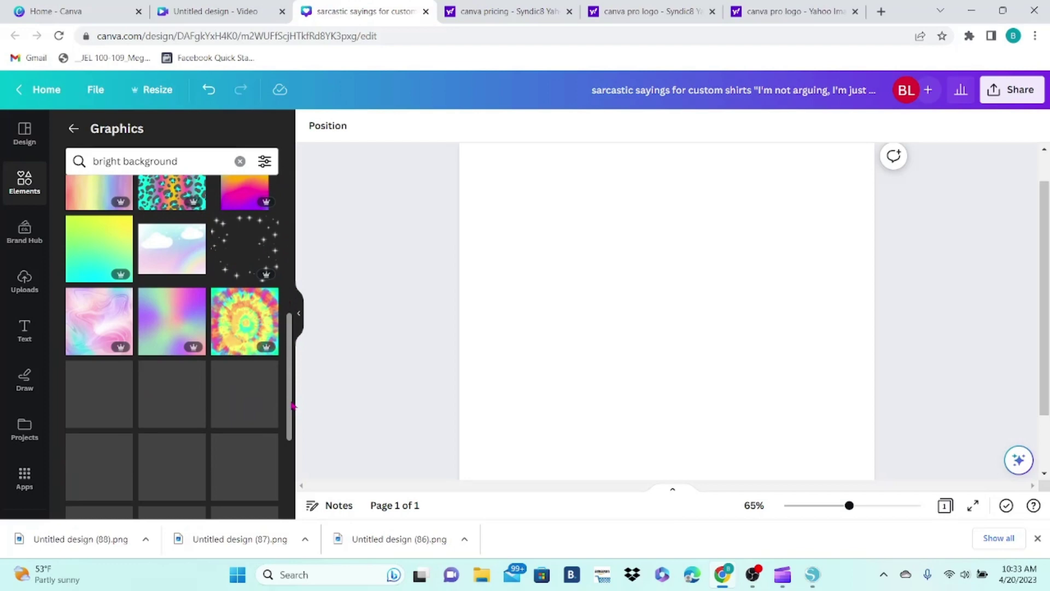
scroll(294, 373, "down", 10)
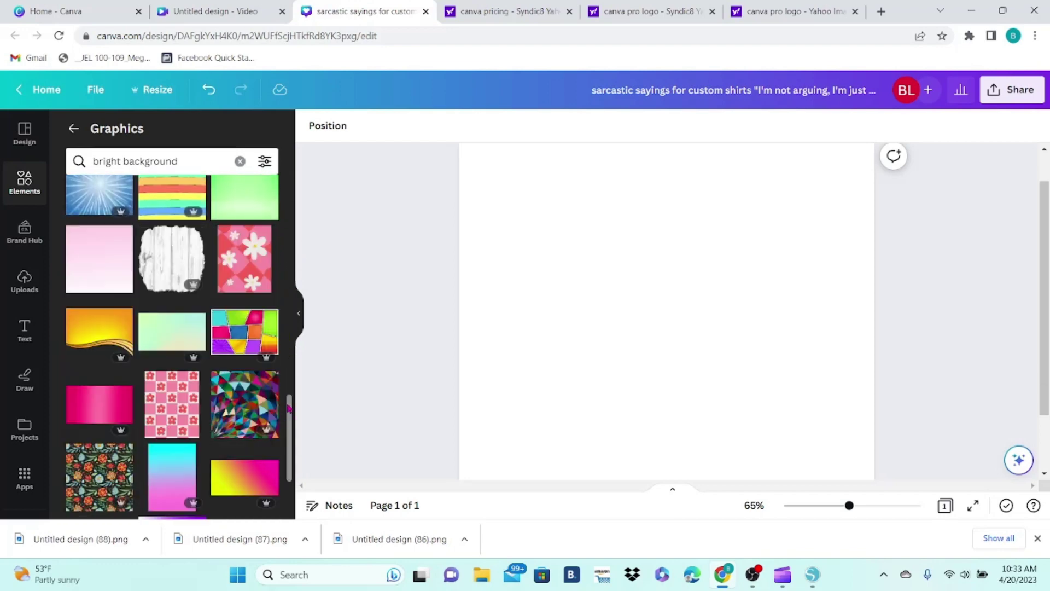